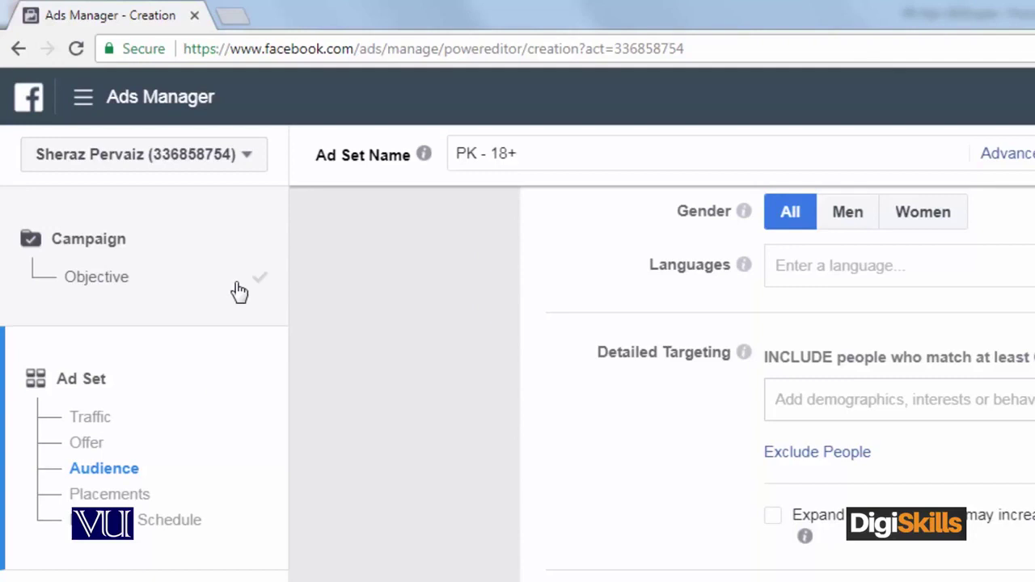
Review the campaign's Traffic objective and campaign name, and continue to the ad set.
click(114, 292)
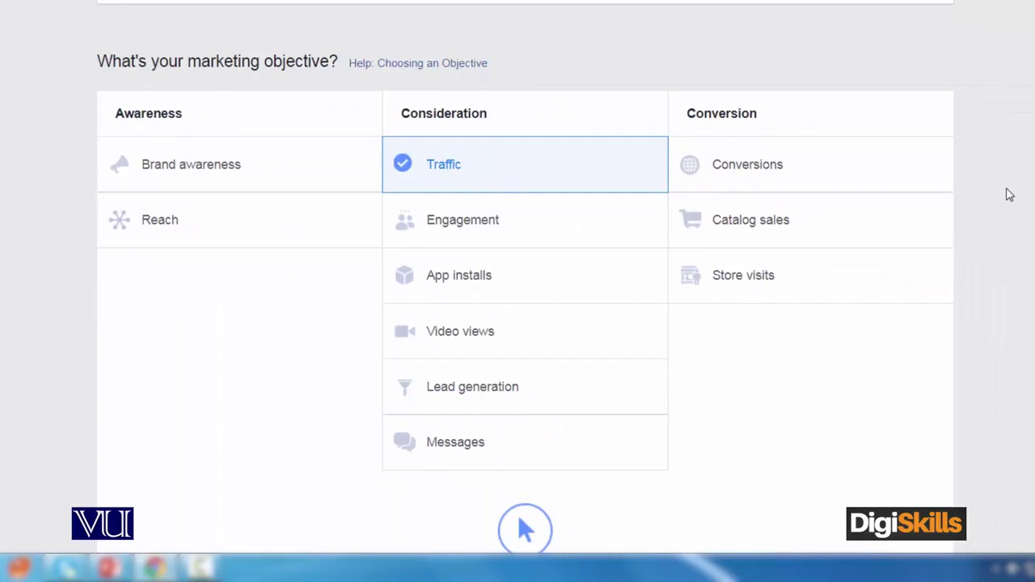
scroll(1009, 194, down, 4)
scroll(1009, 194, down, 1)
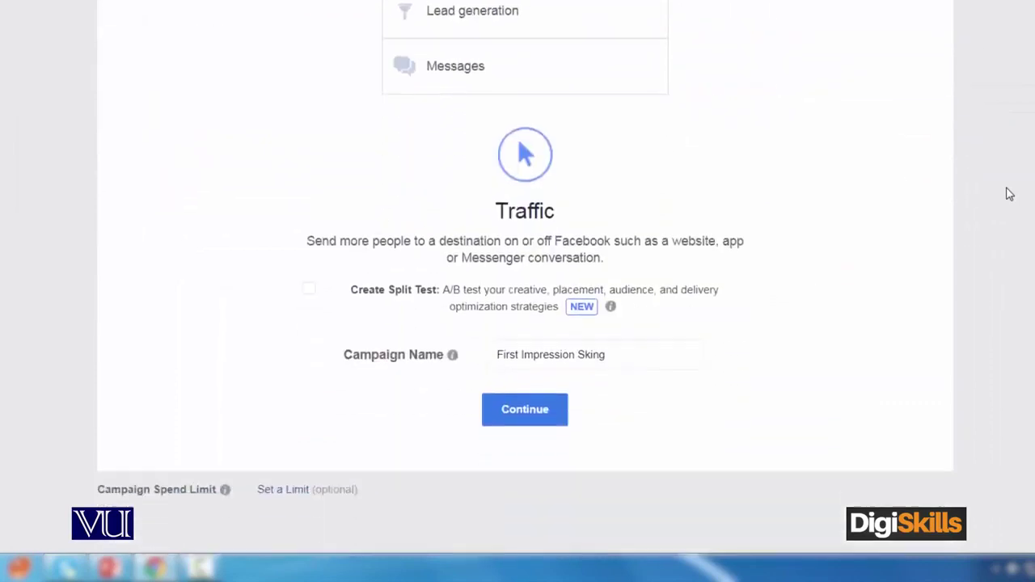
click(544, 412)
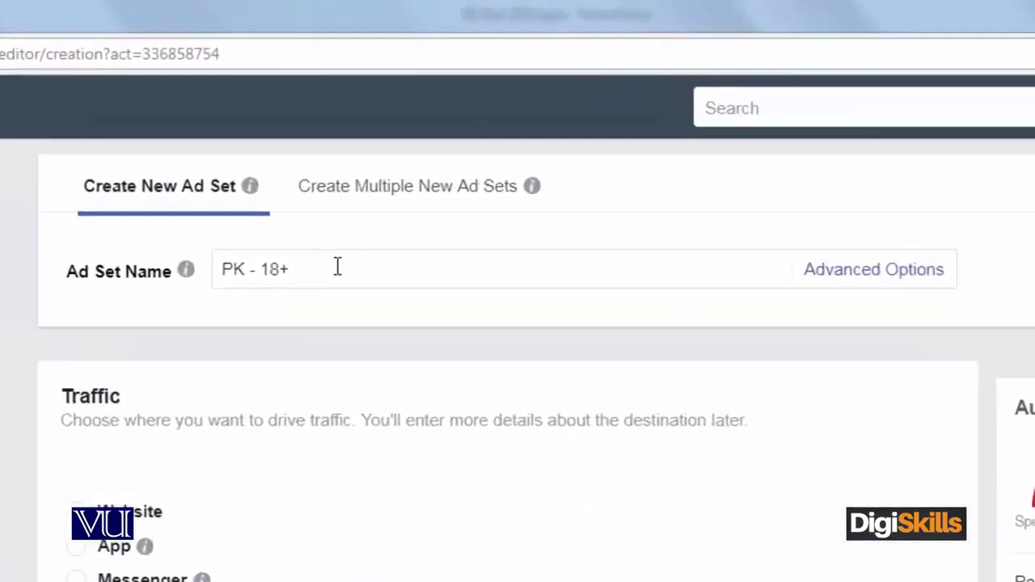
Rename the ad set as Skiing Accessories through the advanced naming options.
click(413, 127)
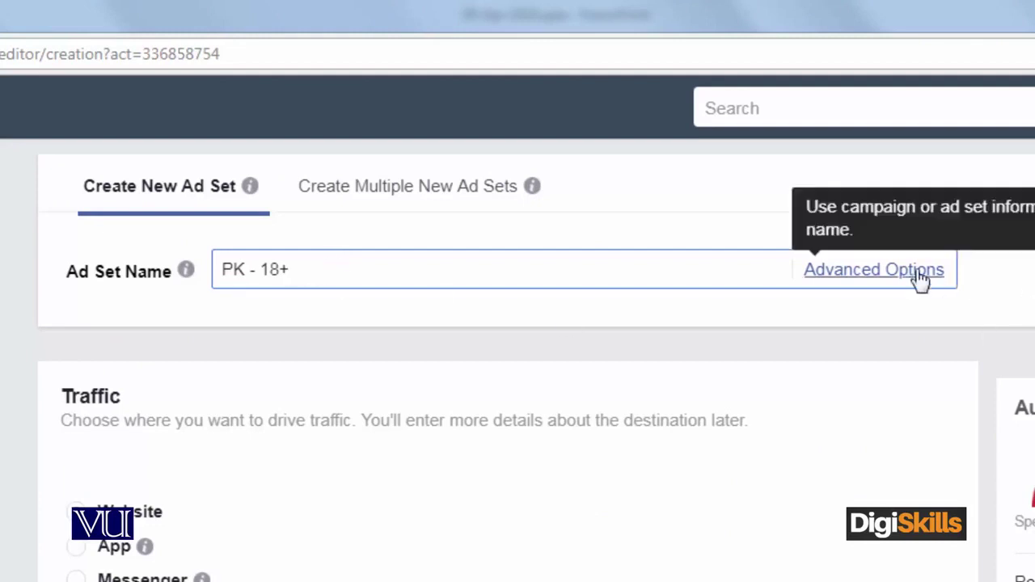
click(868, 277)
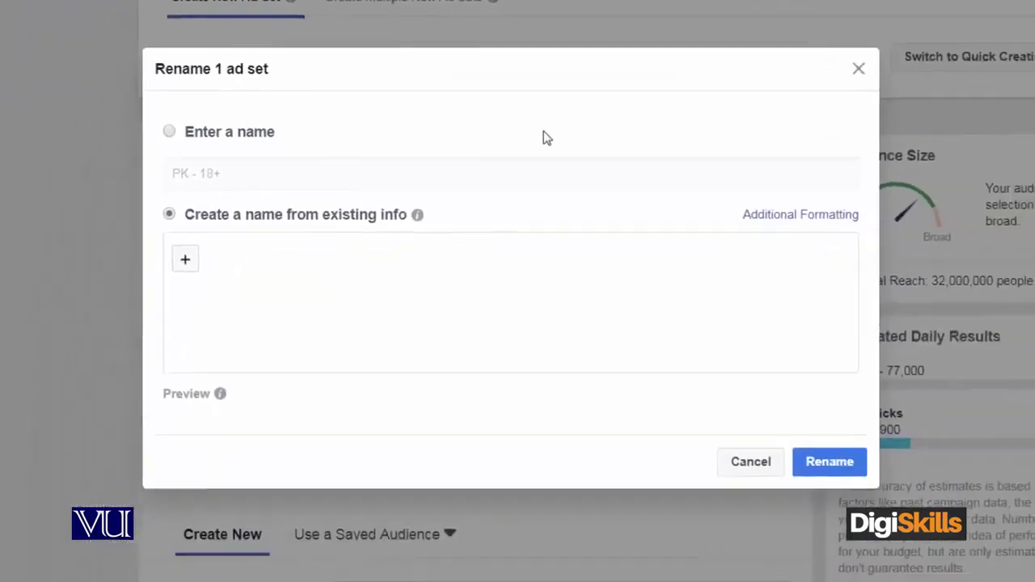
click(284, 160)
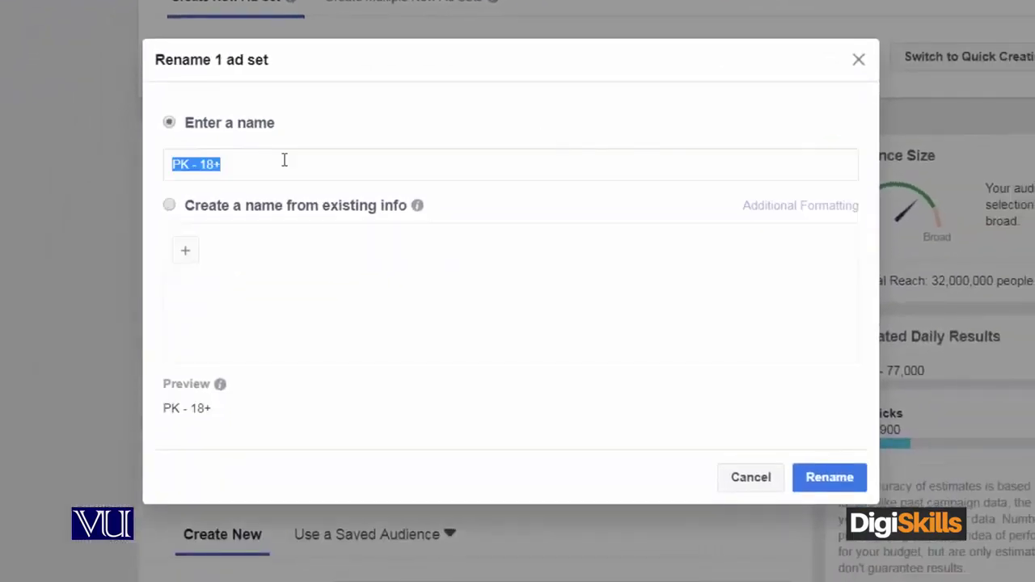
text(Ski)
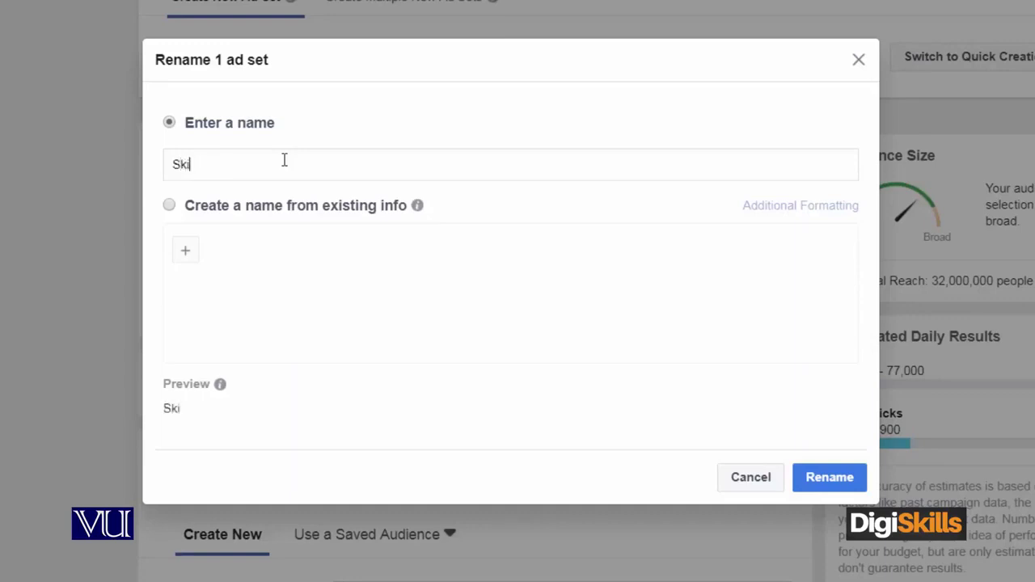
text(ingAccessories)
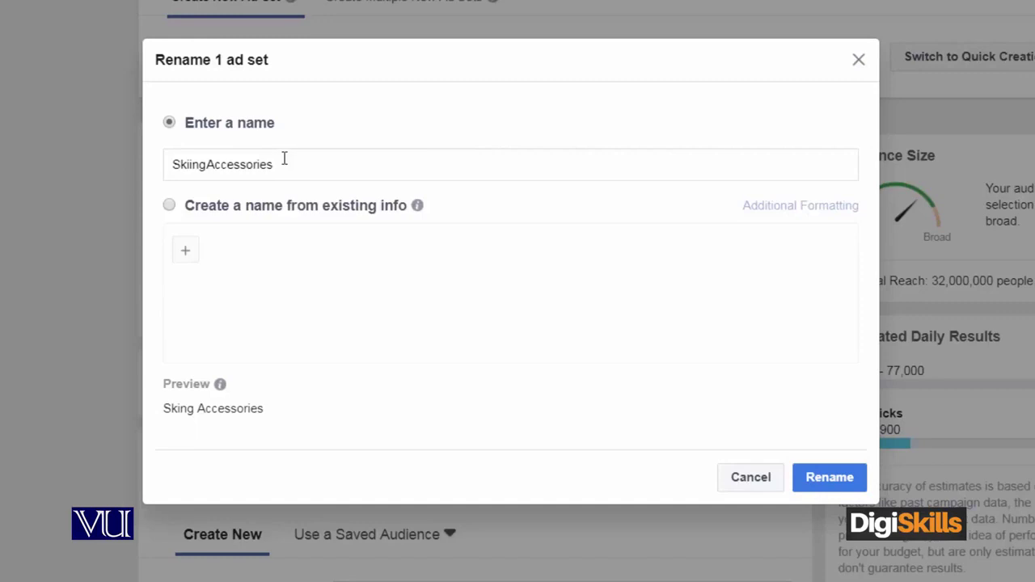
key(Left)
key(Left)
key(Left)
key(Left)
key(Left)
key(Left)
key(Left)
key(Left)
key(Left)
key(Left)
key(Left)
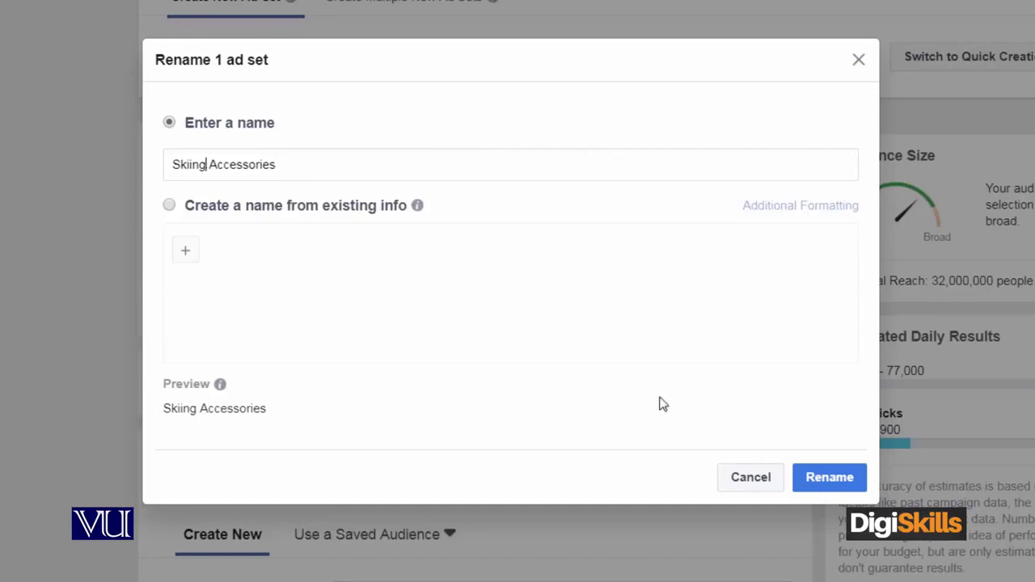
click(833, 479)
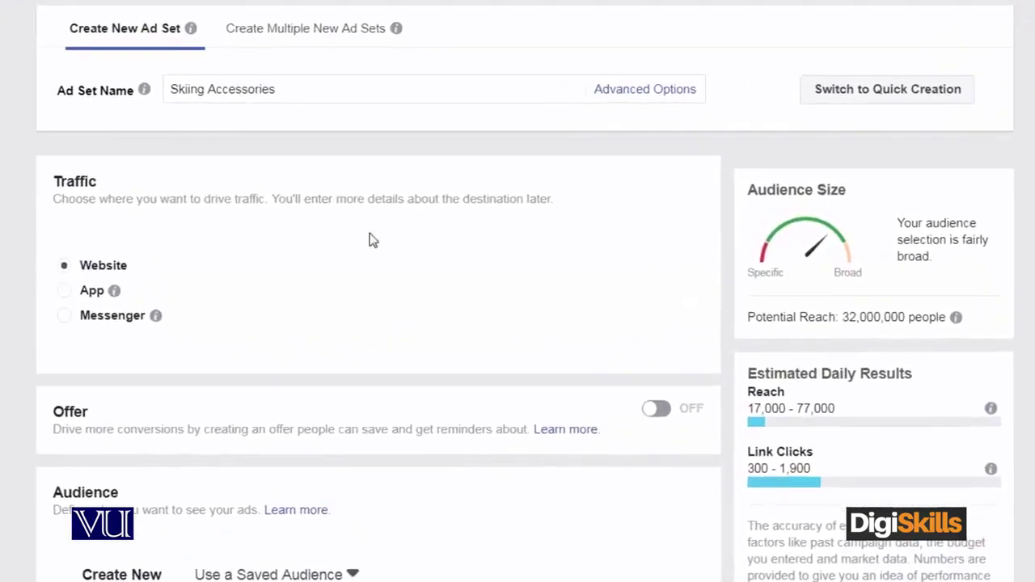
Try App as the traffic destination and examine the audience size and potential reach.
mouse_move(155, 316)
click(65, 291)
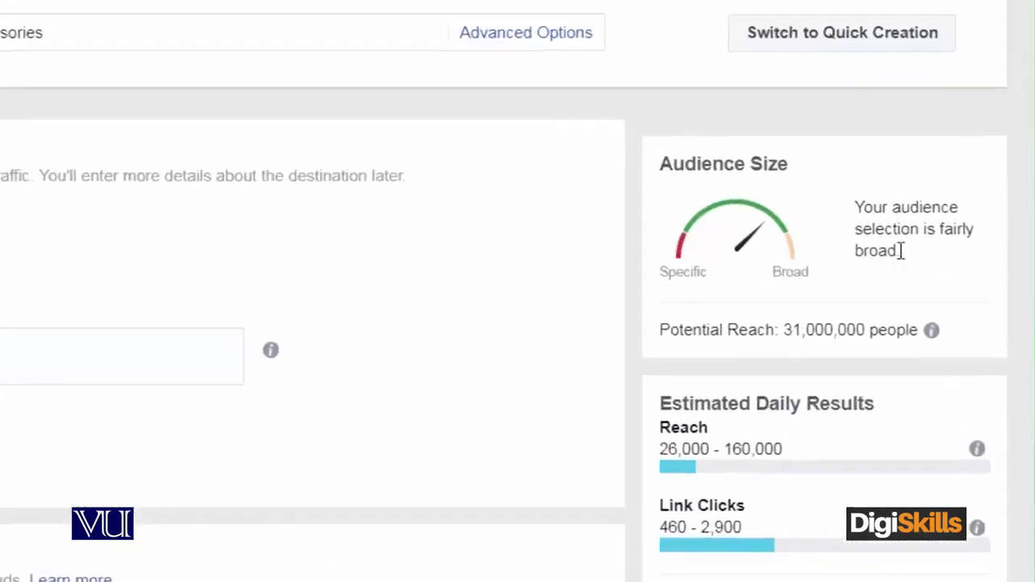
drag(932, 255, 895, 237)
drag(752, 188, 747, 177)
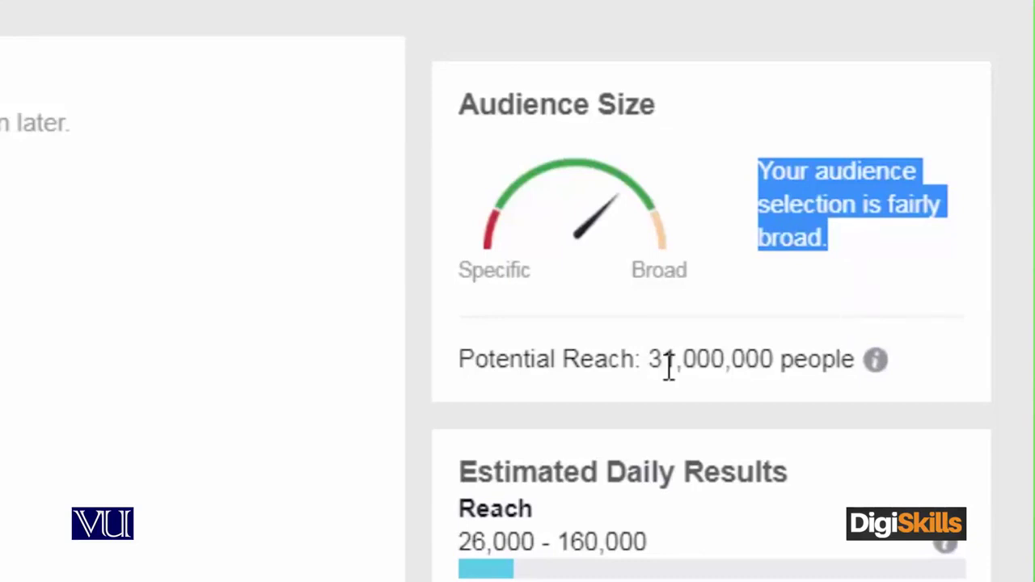
drag(652, 359, 759, 340)
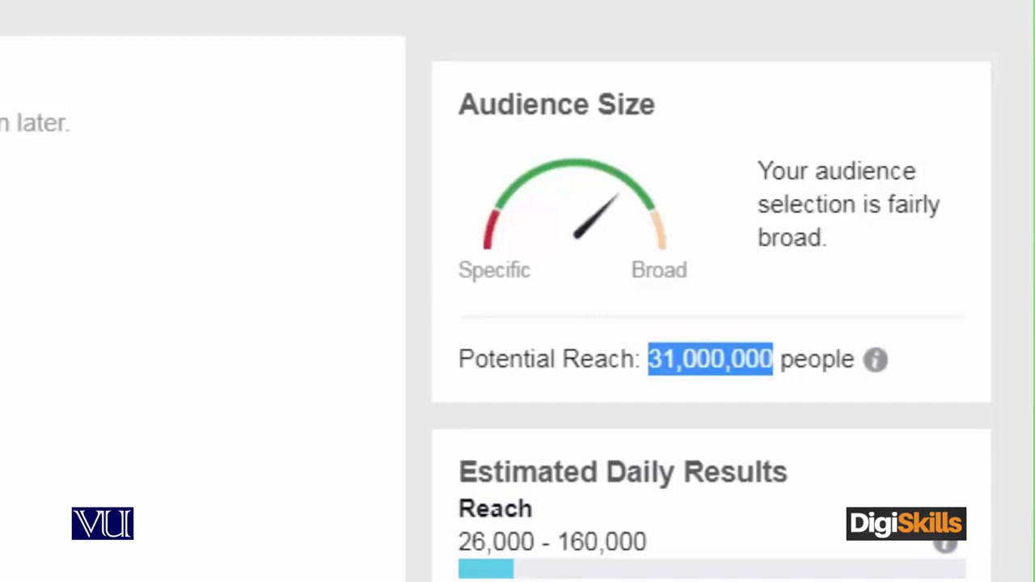
click(723, 358)
drag(656, 357, 856, 360)
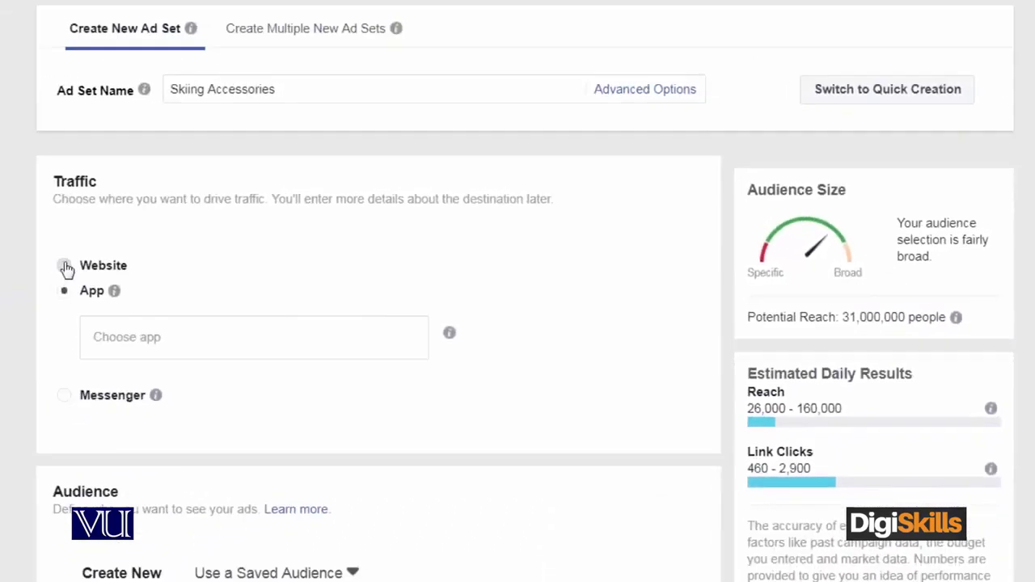
Compare the potential reach of Website and Messenger as traffic destinations, ending with Website selected.
click(66, 267)
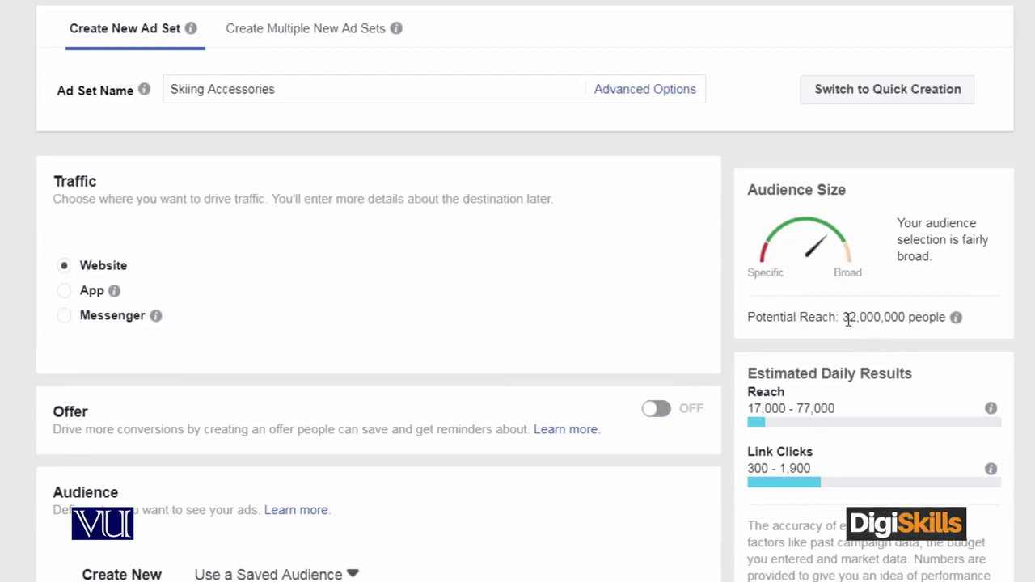
click(65, 317)
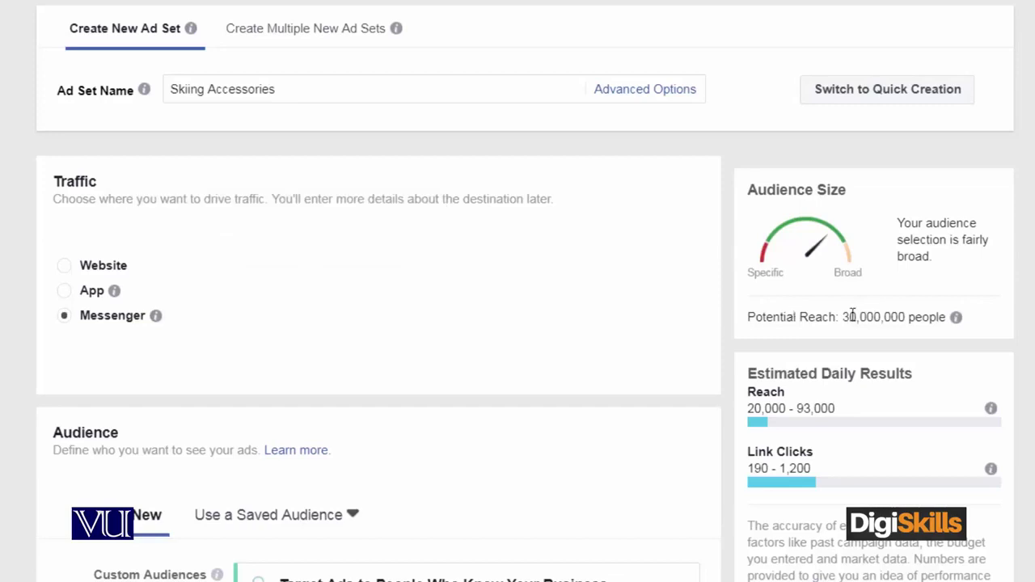
drag(839, 317, 901, 317)
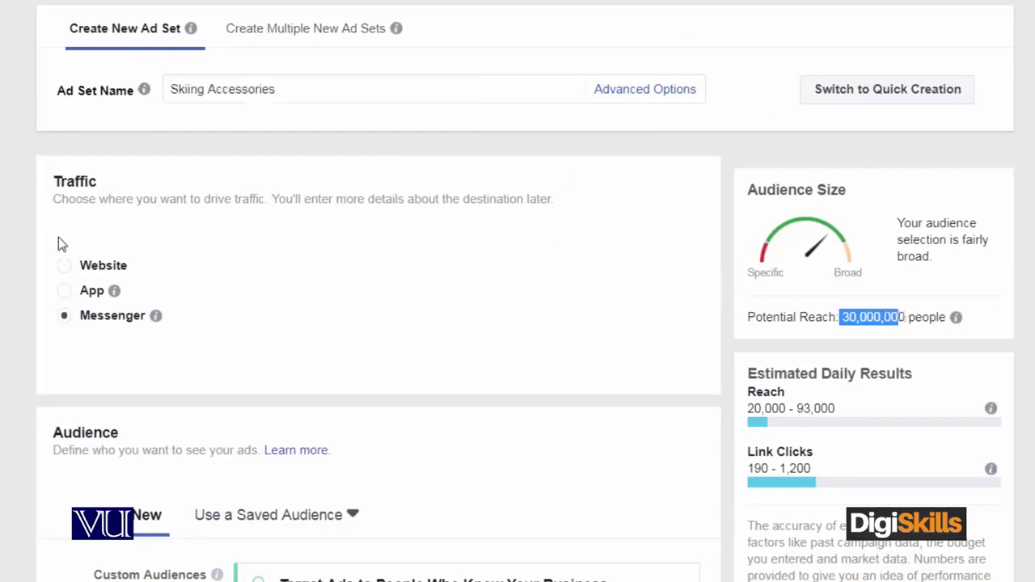
click(64, 267)
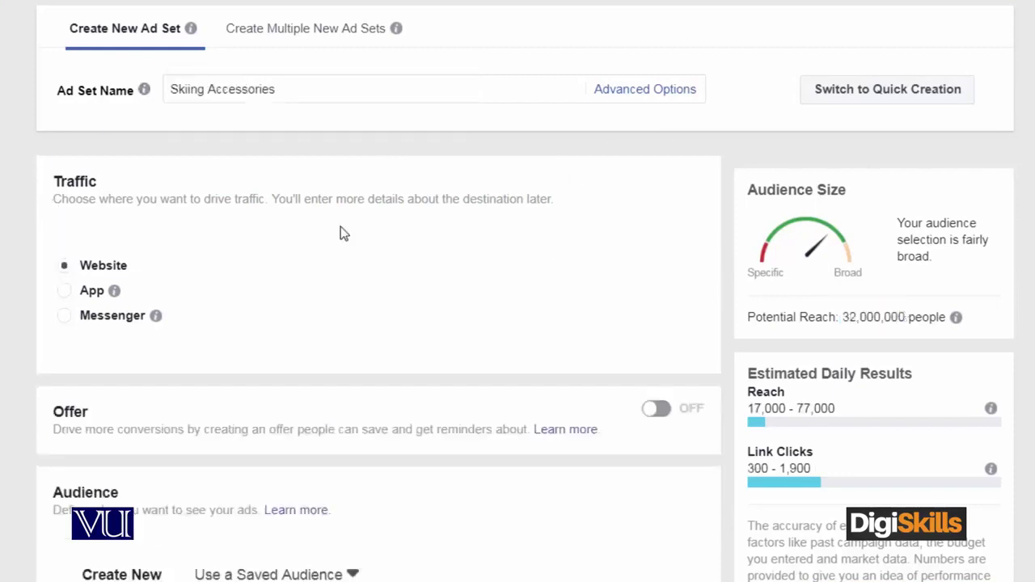
Add the state of Dubai, United Arab Emirates, to the audience's included locations.
scroll(341, 228, down, 3)
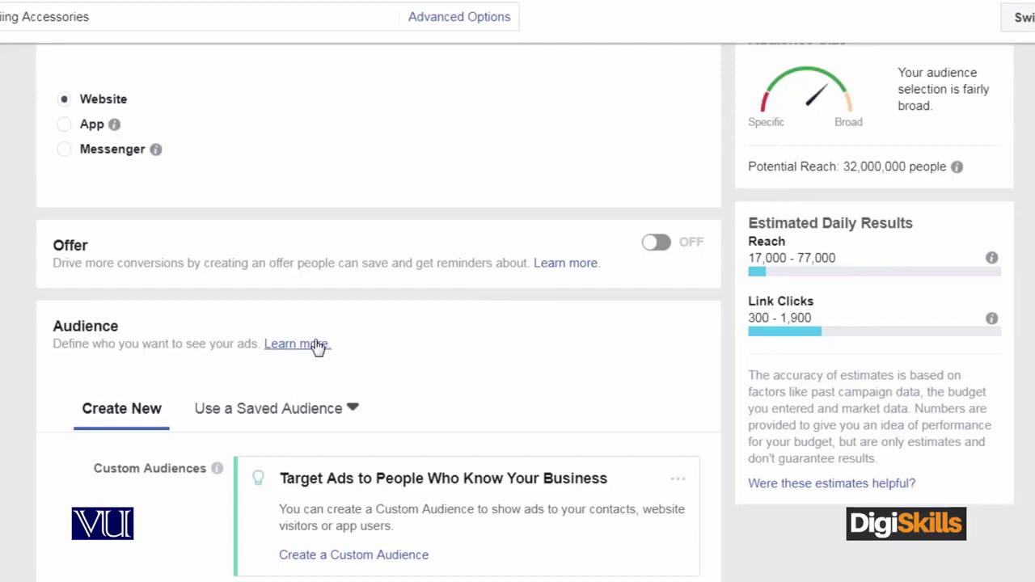
scroll(317, 346, down, 3)
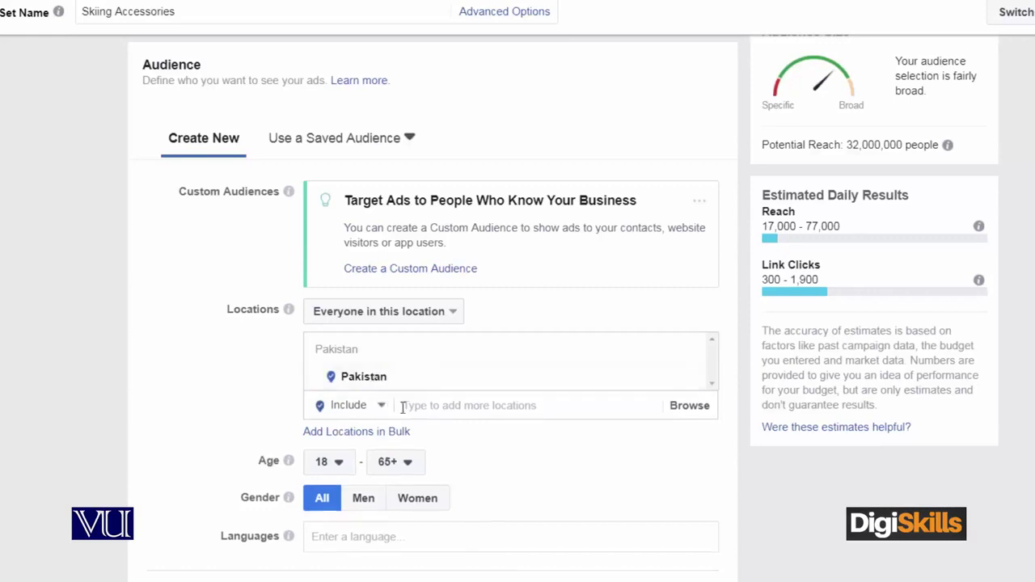
click(539, 404)
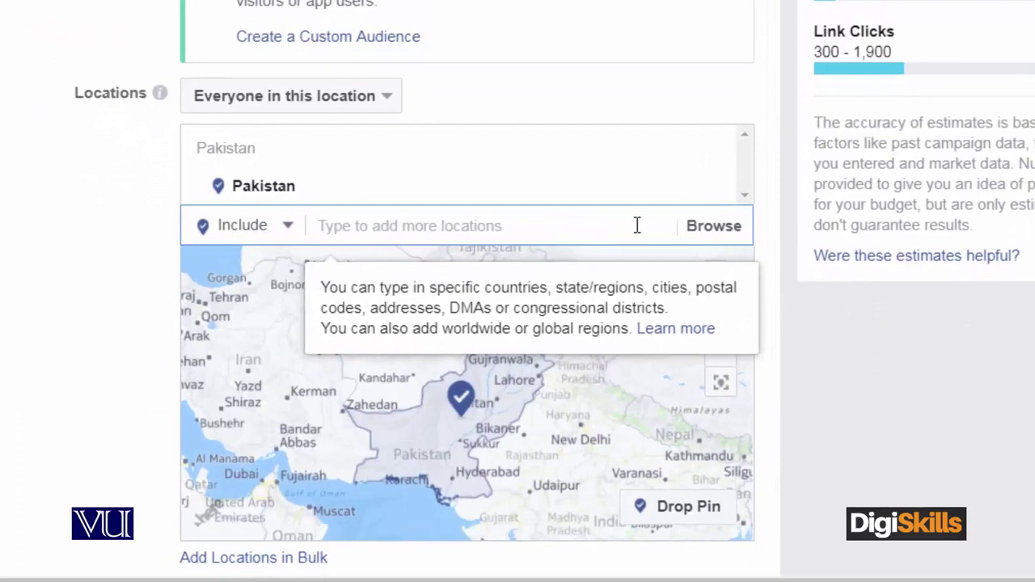
text(Dubai)
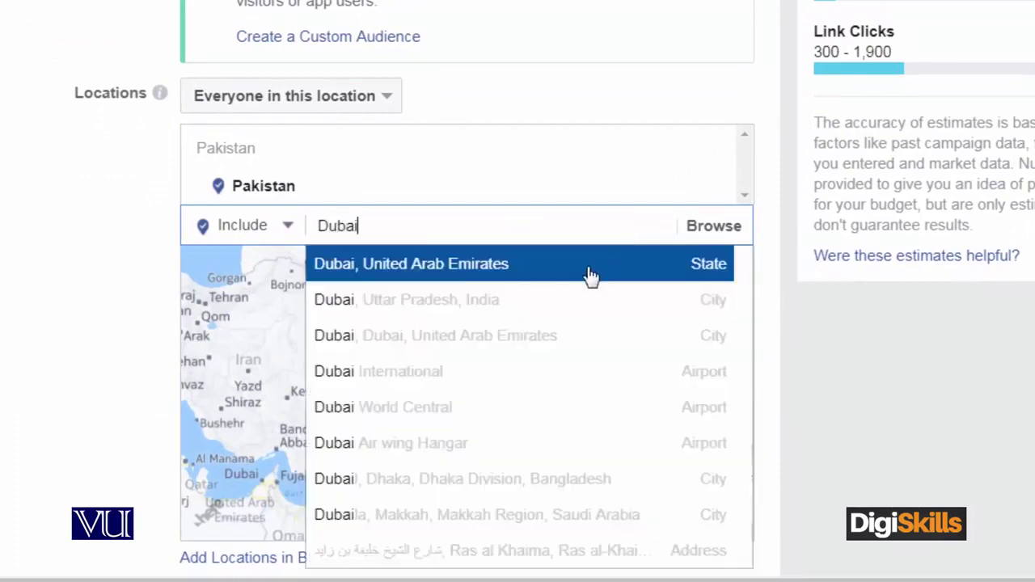
click(591, 276)
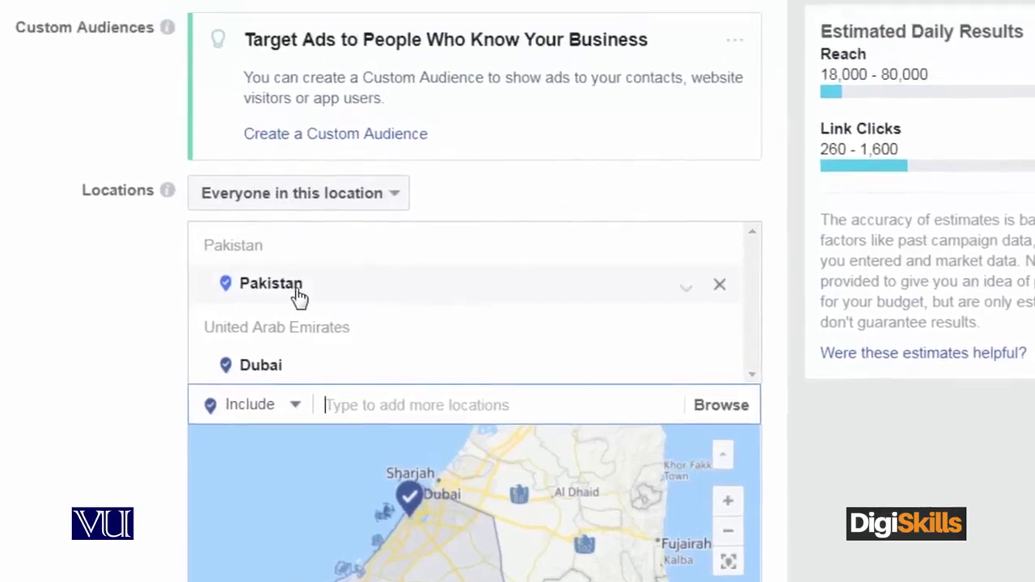
Check the include and exclude options for locations and examine the potential reach and estimated daily results.
scroll(300, 328, down, 2)
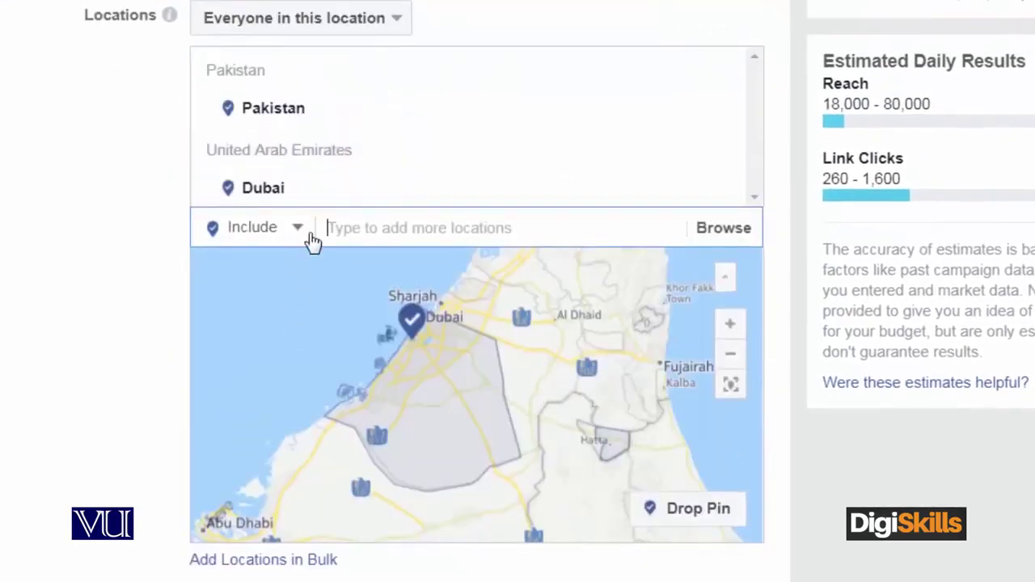
click(299, 231)
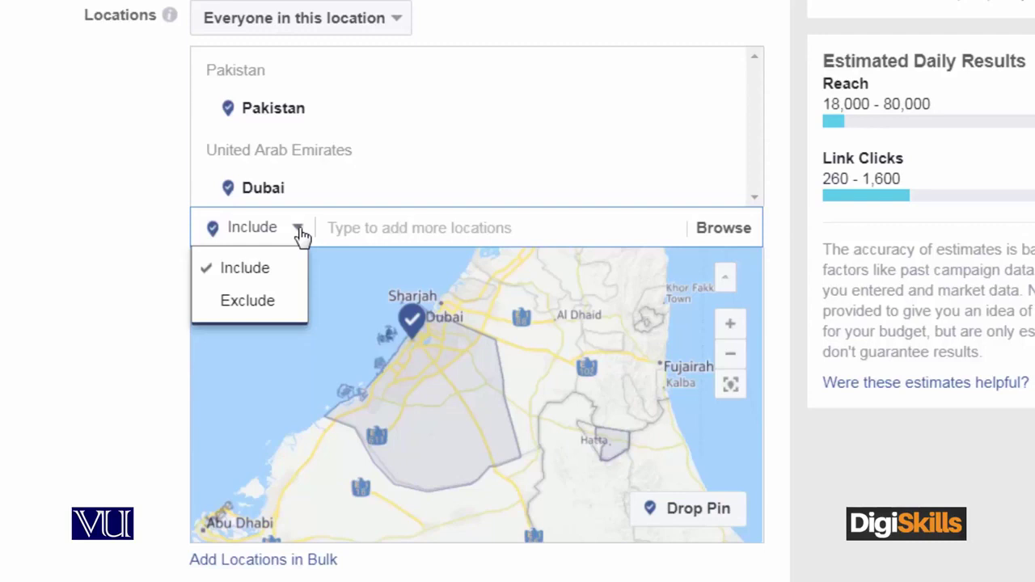
click(281, 302)
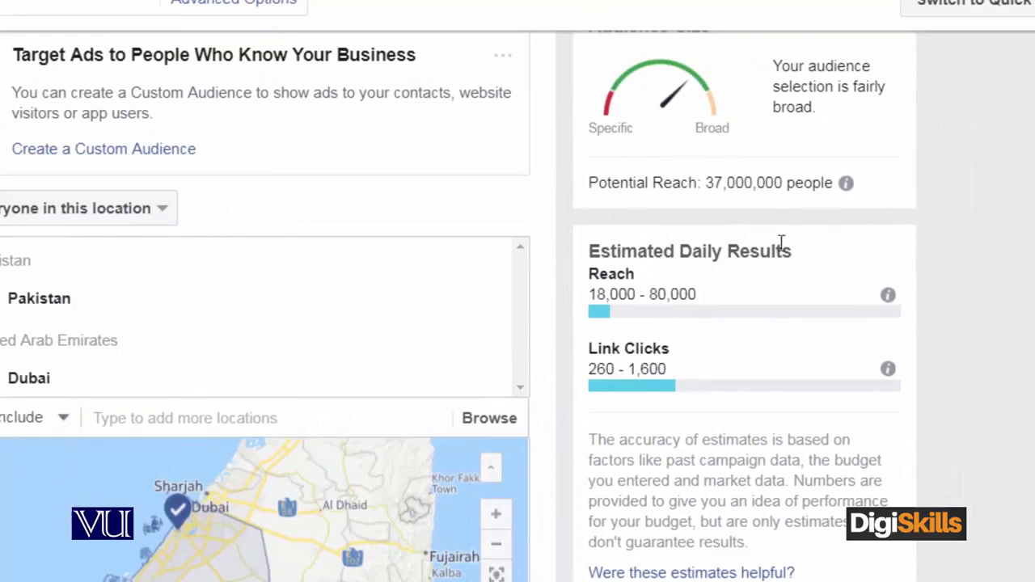
drag(591, 246, 833, 242)
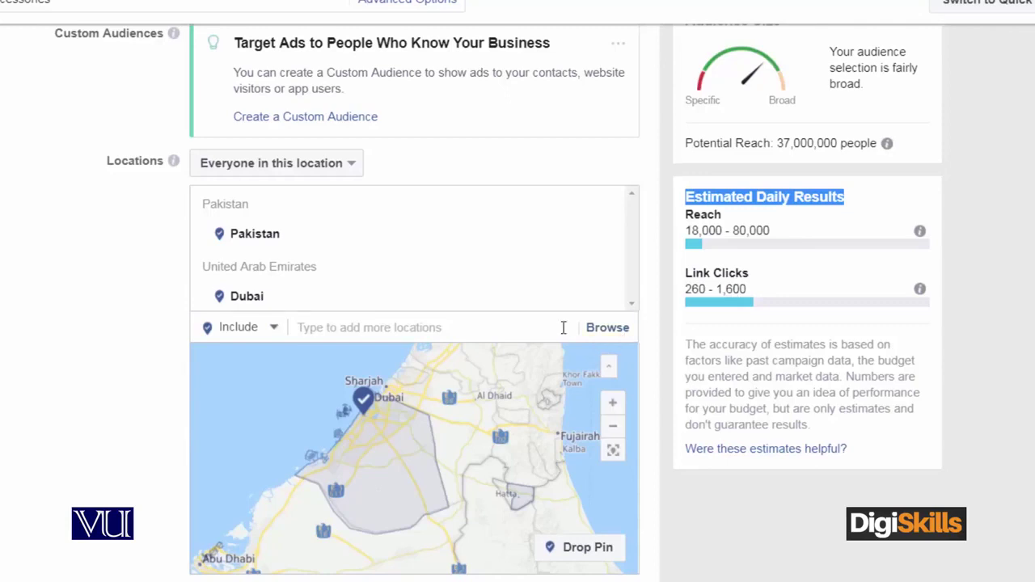
Add the country Australia to the audience's included locations.
click(518, 327)
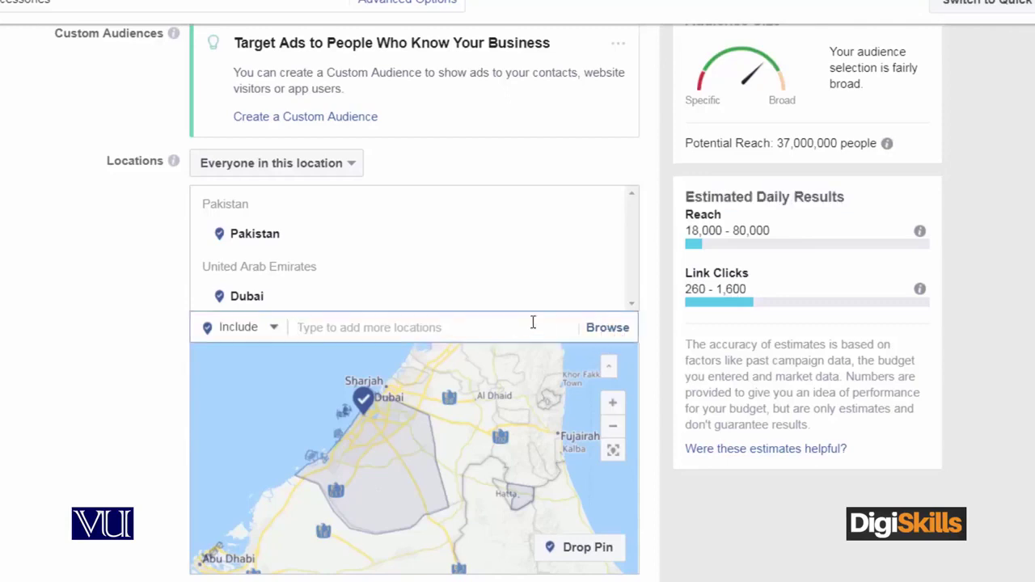
text(A)
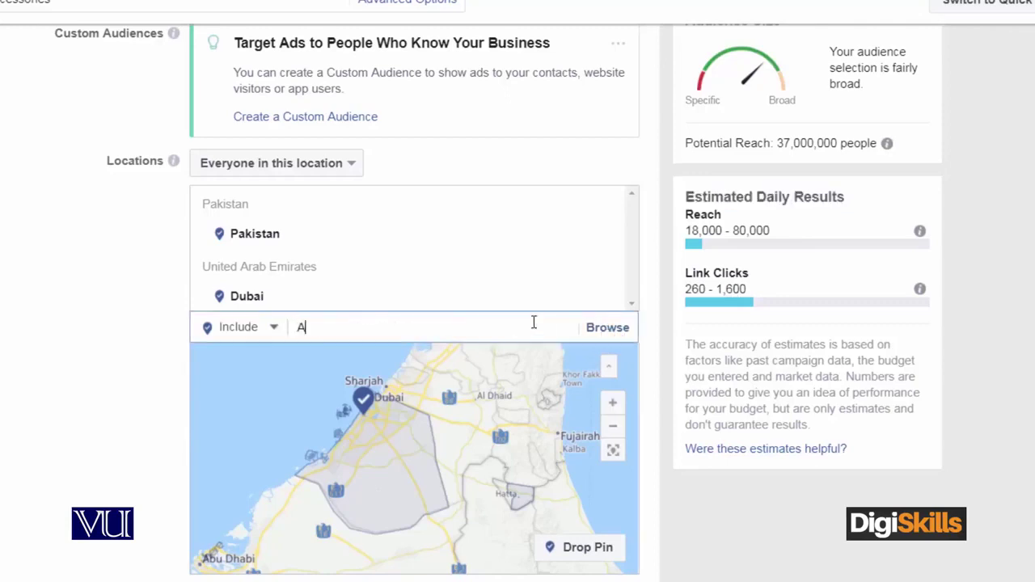
text(ustralia)
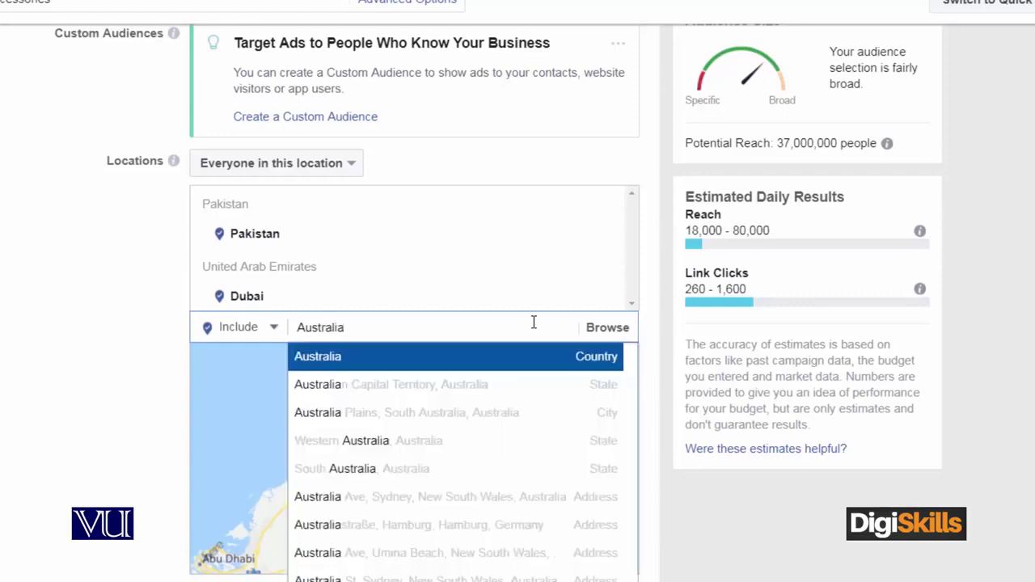
click(490, 360)
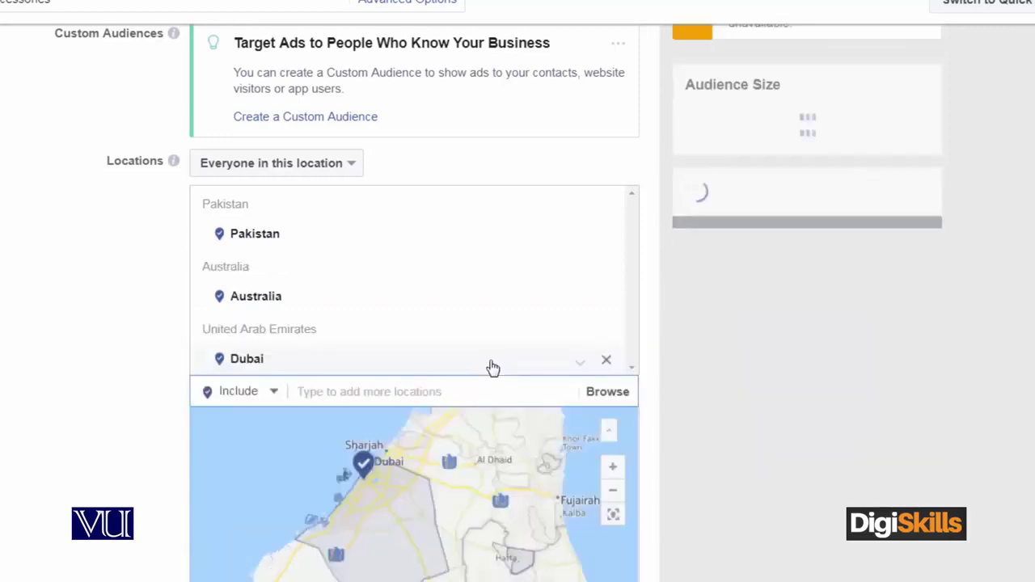
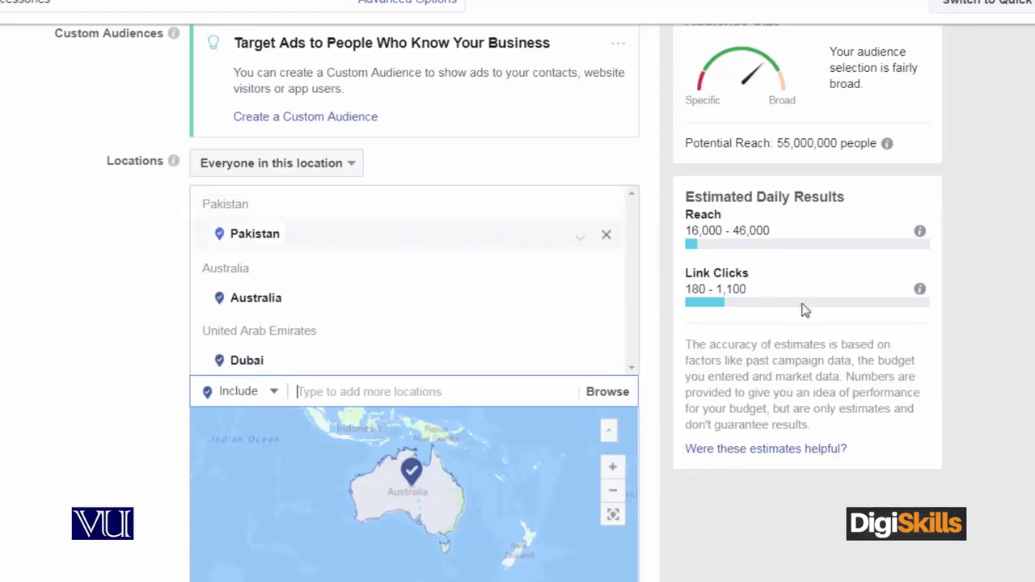
Examine the estimated daily results for the chosen locations and view the age, gender, language and detailed targeting settings.
scroll(1010, 361, down, 3)
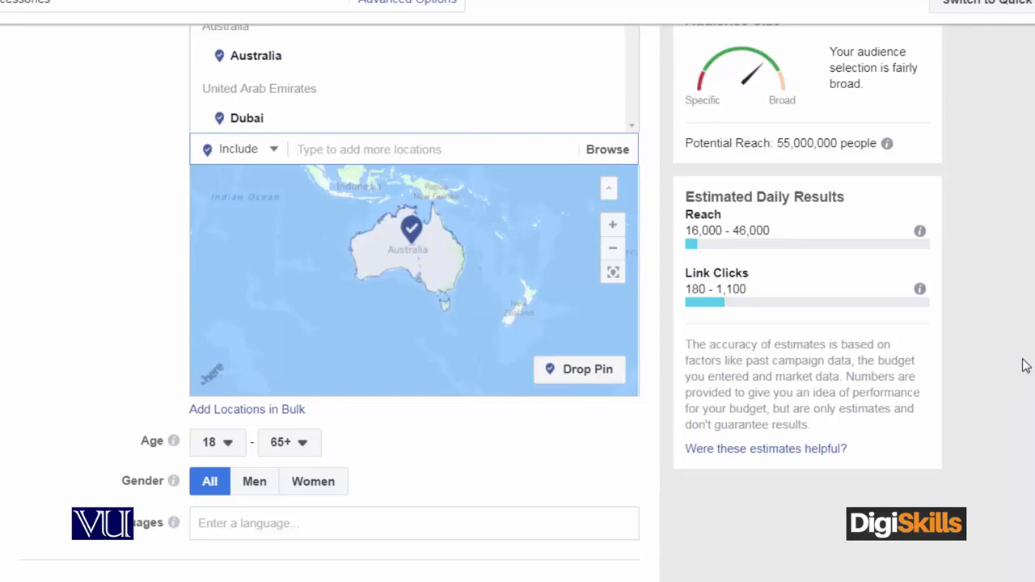
scroll(1024, 363, up, 2)
drag(685, 196, 1025, 229)
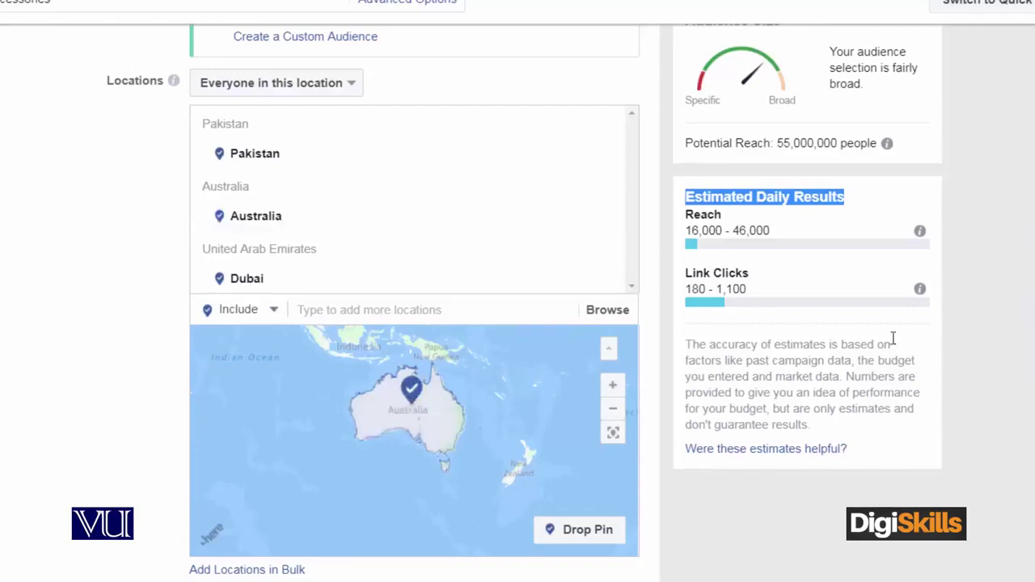
scroll(999, 306, down, 4)
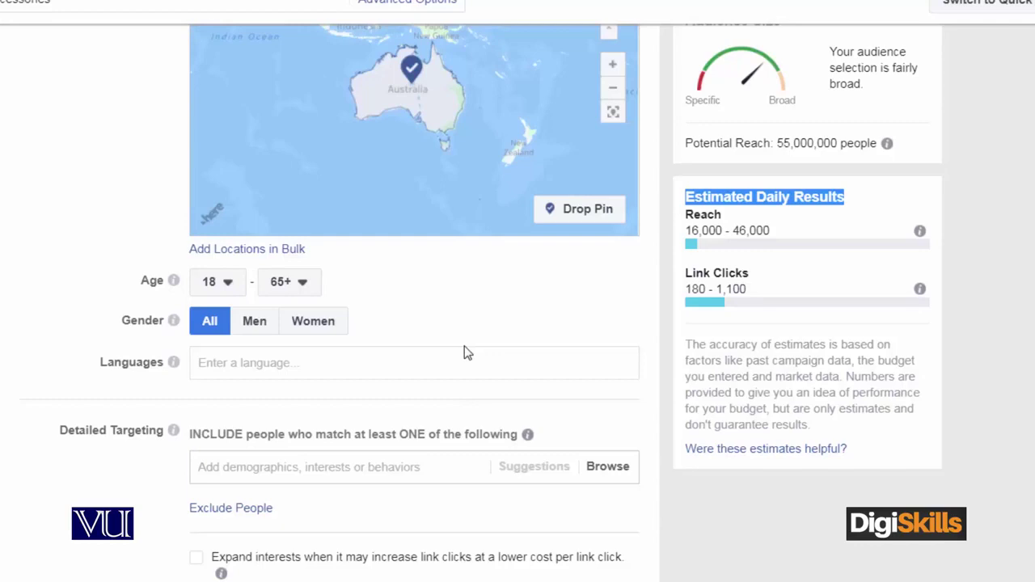
Set the audience's maximum age to 40 and examine the estimated daily reach and link clicks.
click(303, 284)
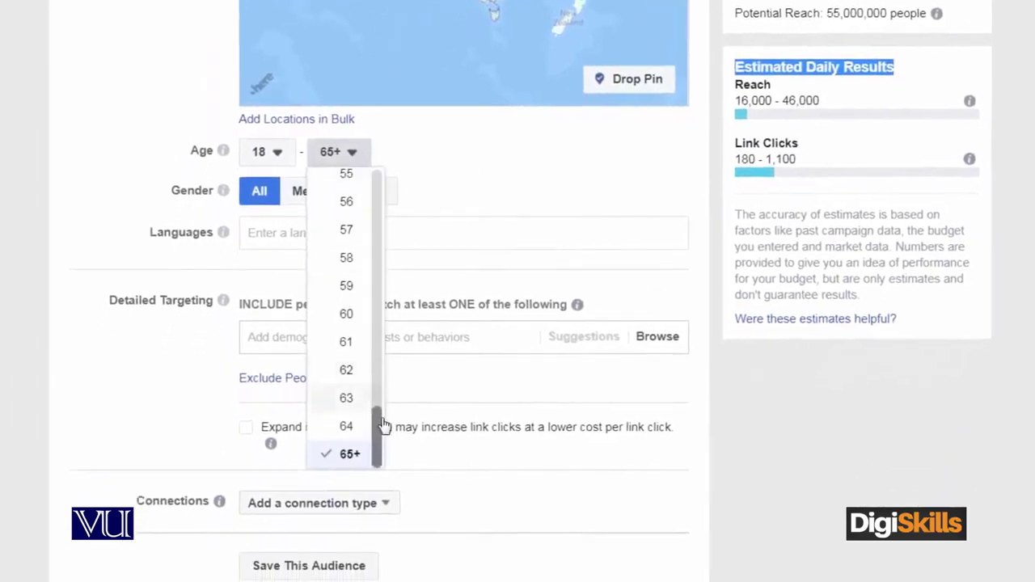
drag(380, 422, 385, 308)
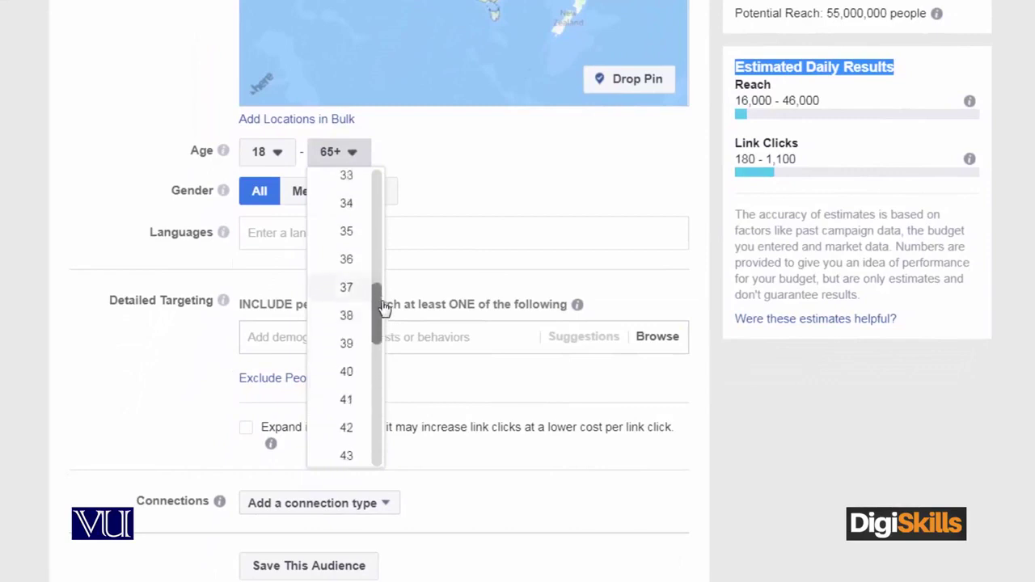
click(349, 374)
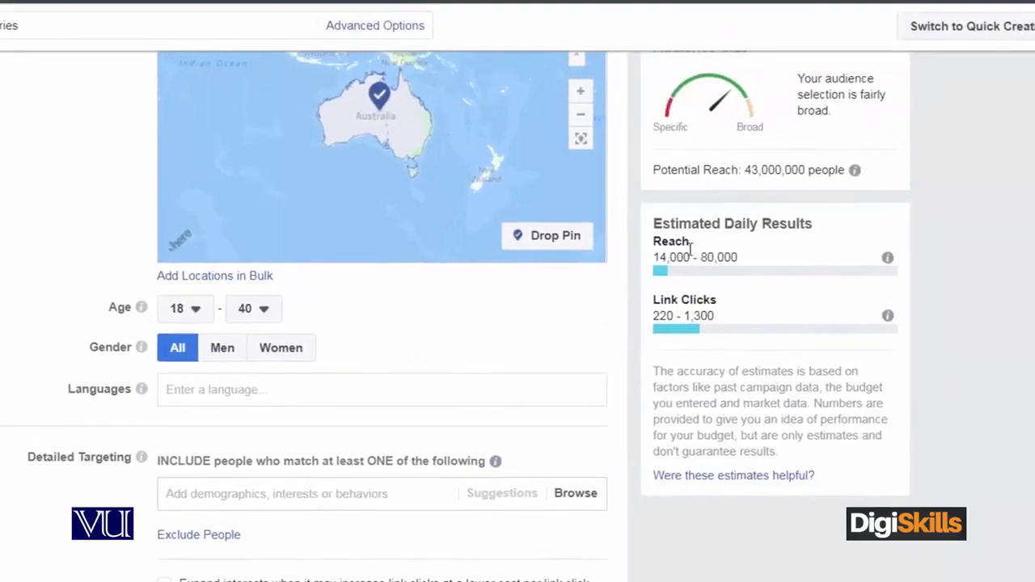
drag(686, 244, 653, 221)
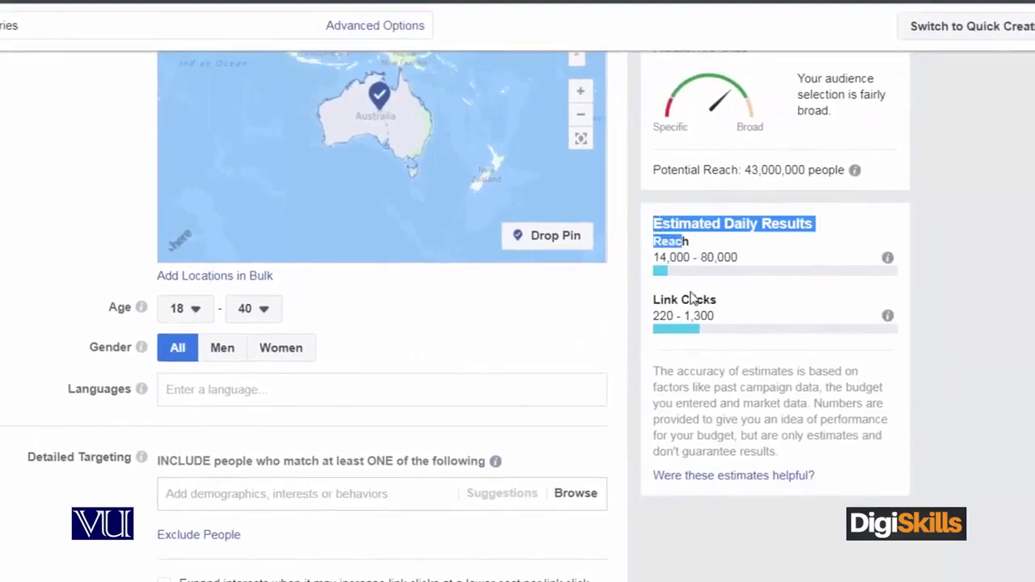
drag(717, 301, 653, 300)
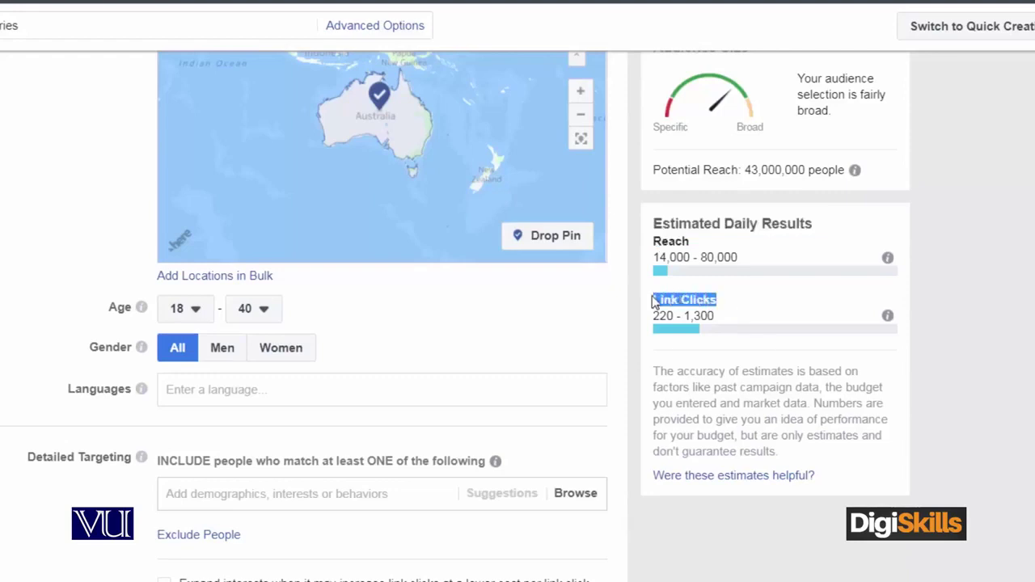
Restrict the audience's gender to Men and set its maximum age to 30.
click(228, 357)
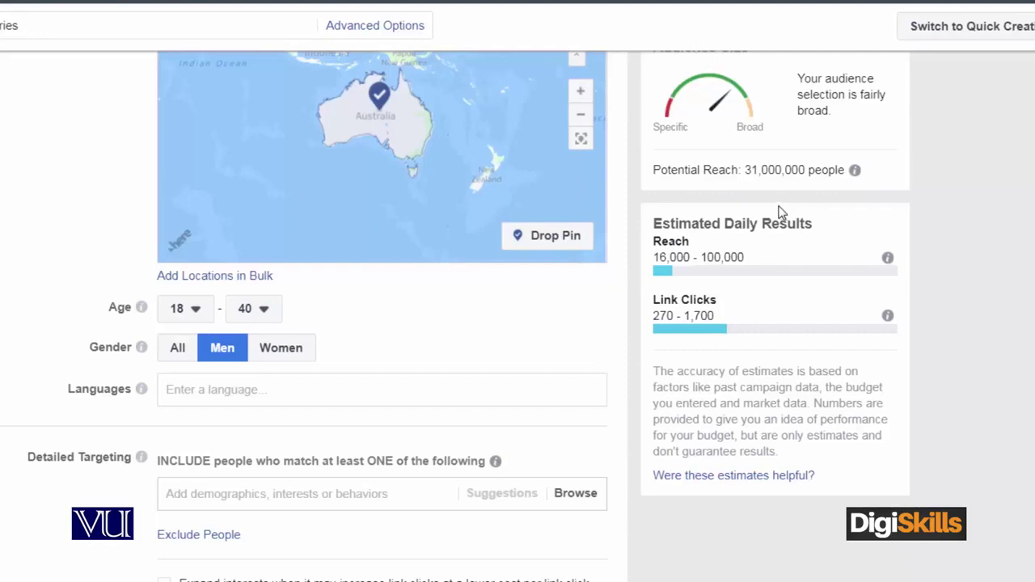
click(264, 308)
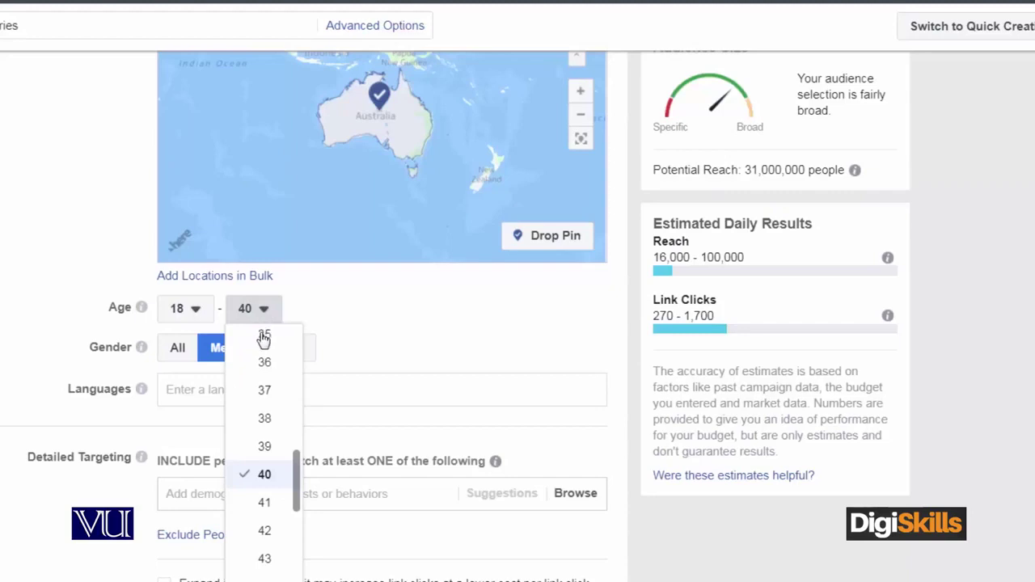
drag(295, 476, 296, 434)
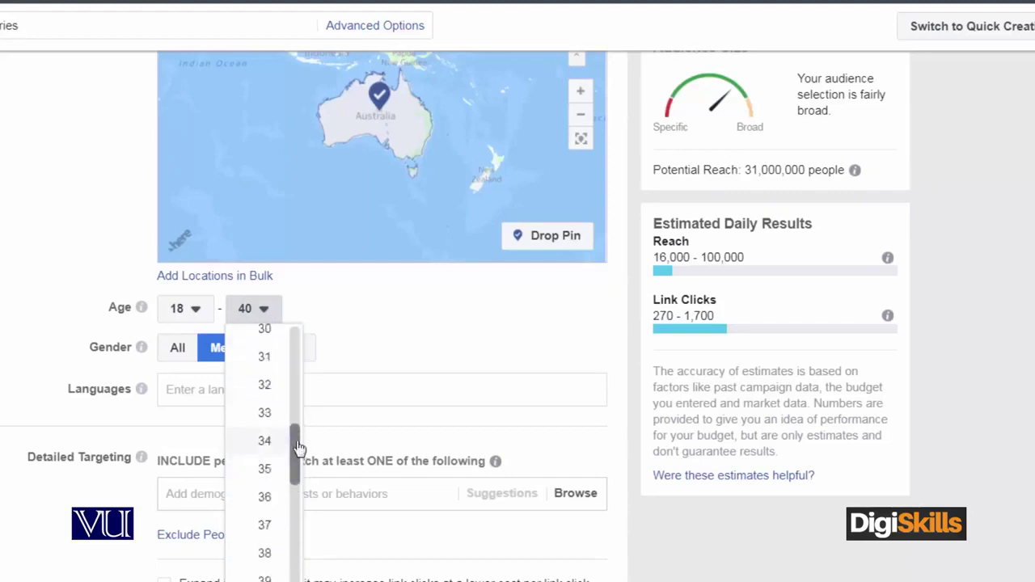
click(264, 330)
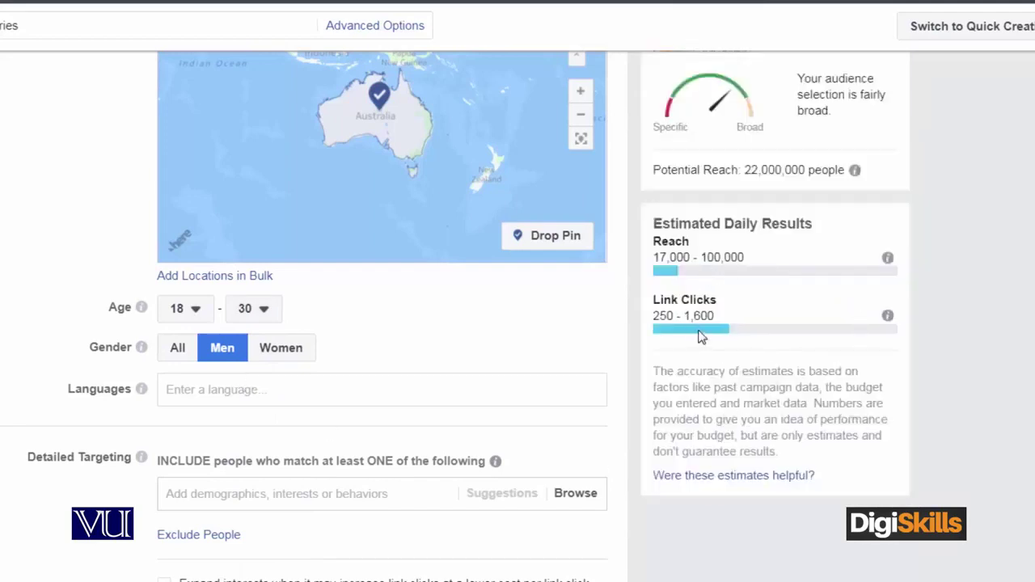
Add English (UK) and Urdu to the audience's languages.
click(232, 391)
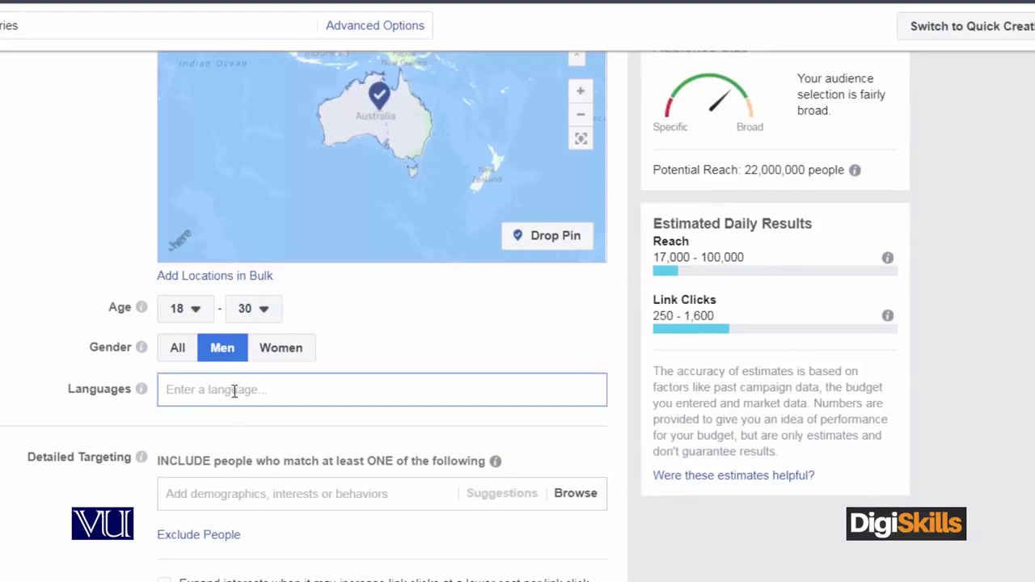
text(English)
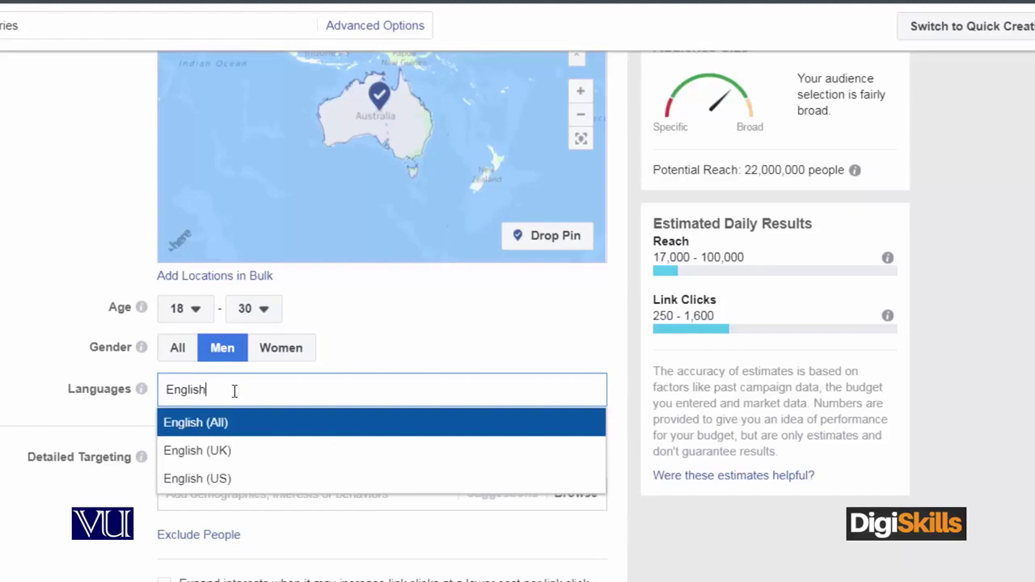
click(204, 453)
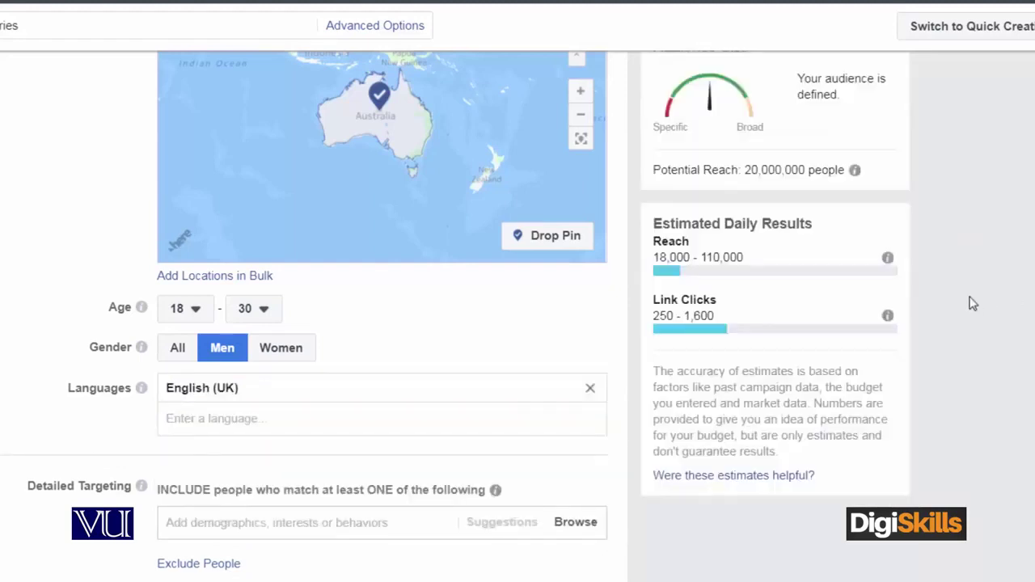
click(300, 416)
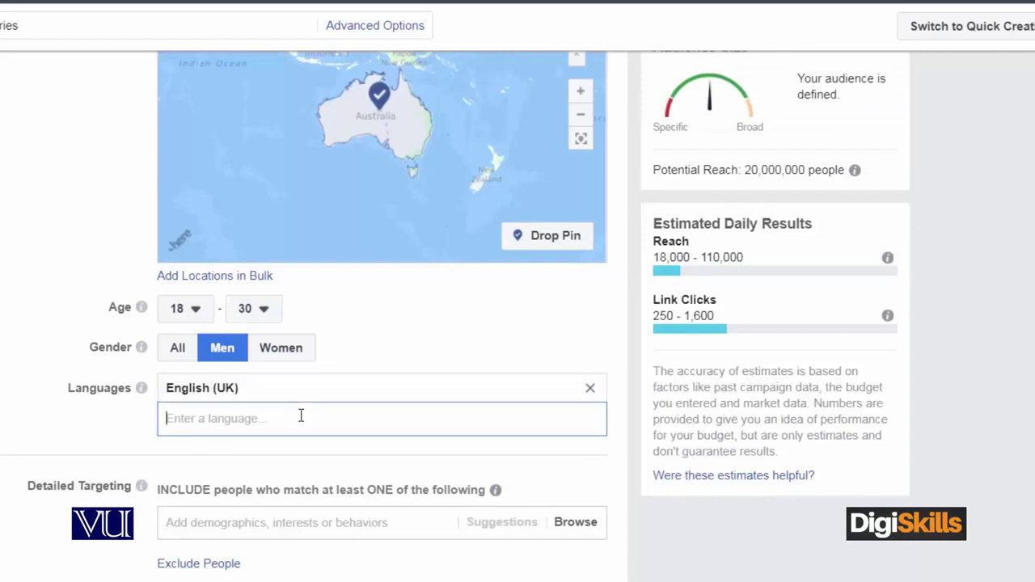
text(U)
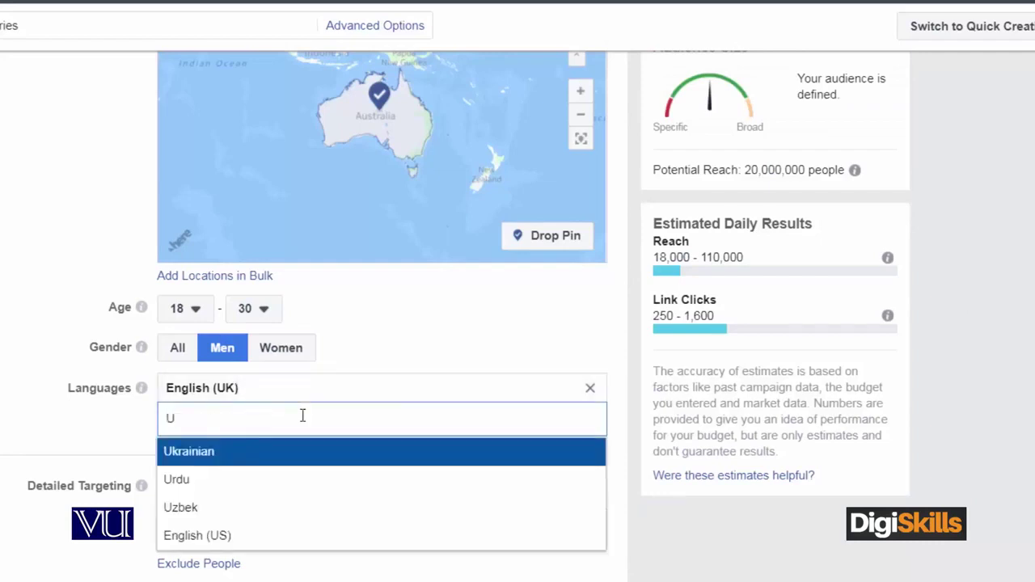
key(Down)
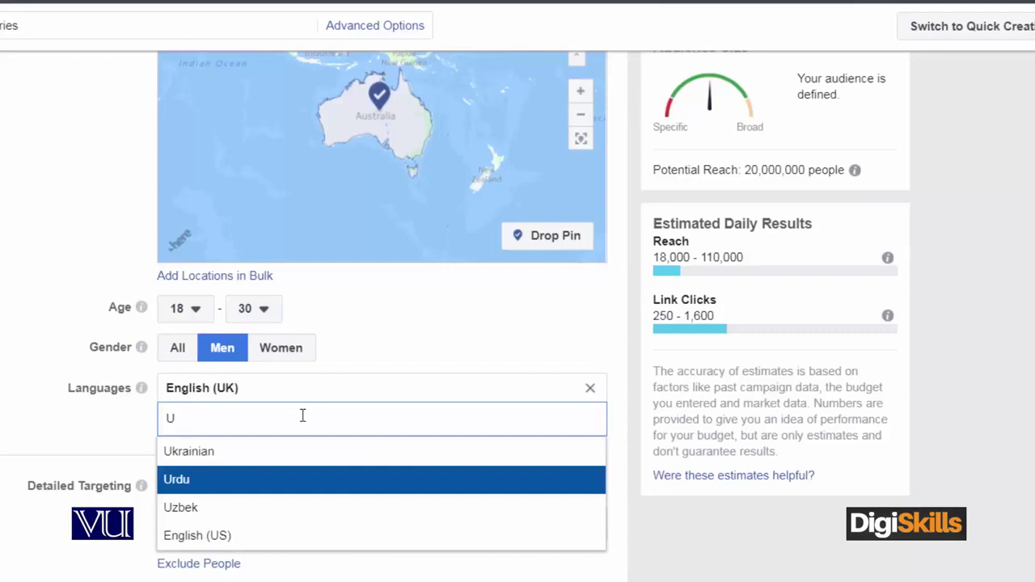
key(Return)
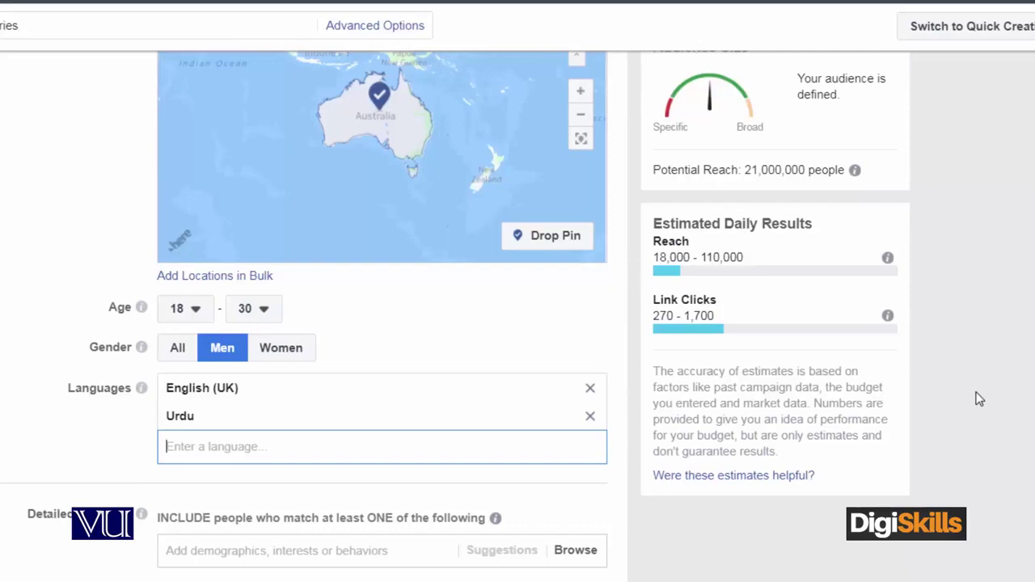
Remove the country Australia from the audience's included locations.
mouse_move(143, 389)
scroll(41, 418, up, 4)
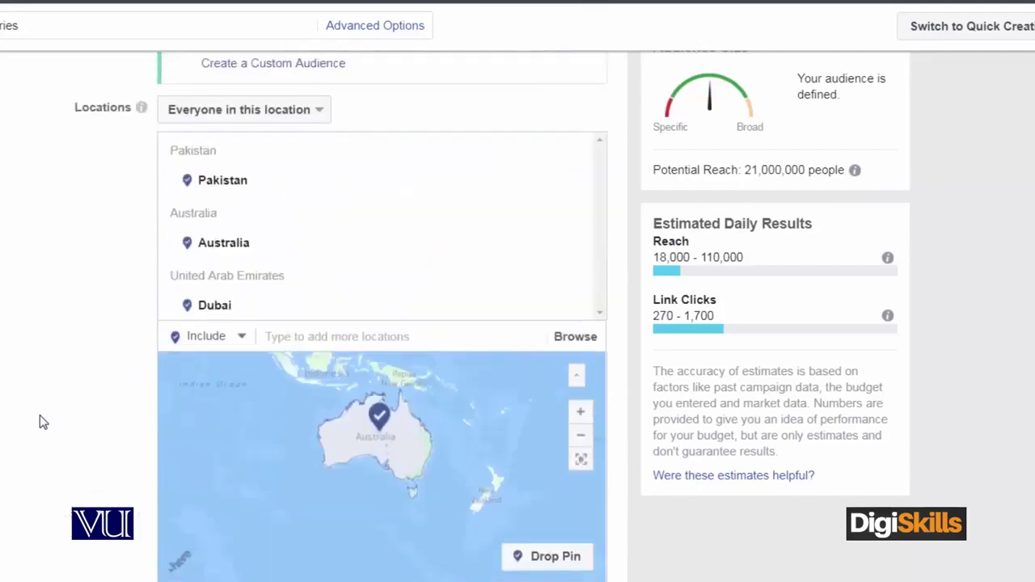
mouse_move(491, 237)
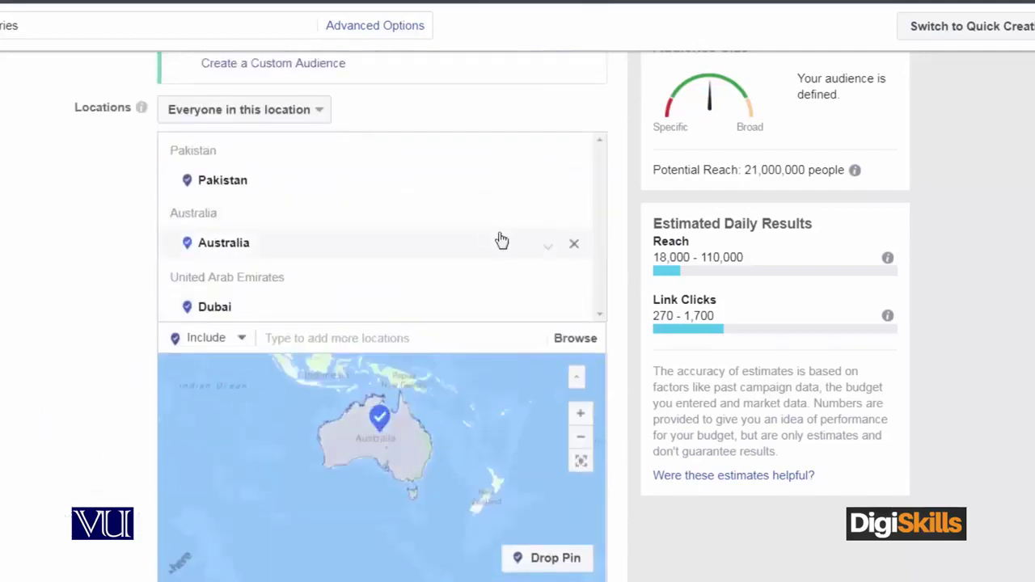
click(575, 245)
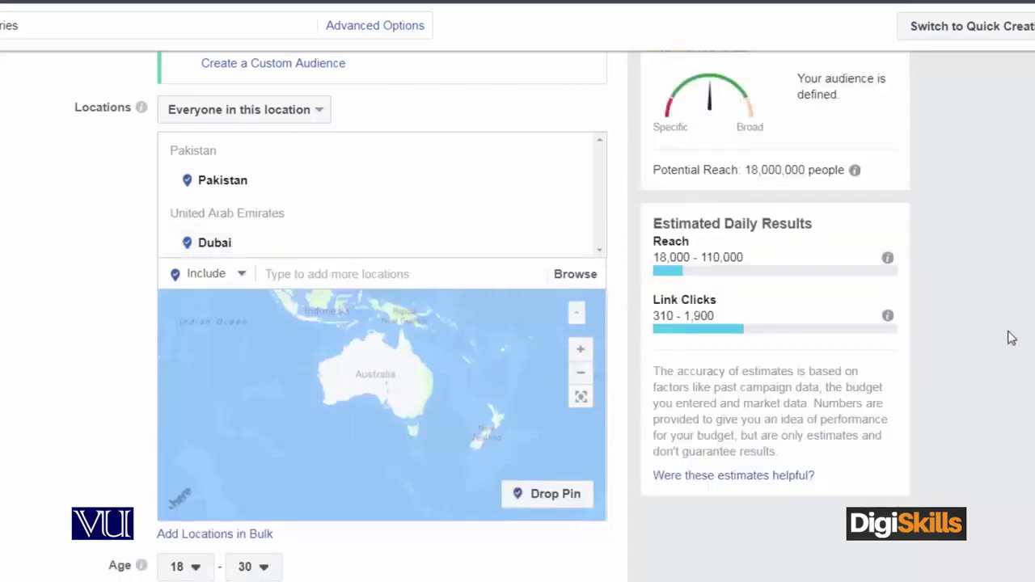
Include people with the demographic education level Associate degree in the audience's detailed targeting.
scroll(1006, 337, down, 4)
scroll(1009, 337, down, 1)
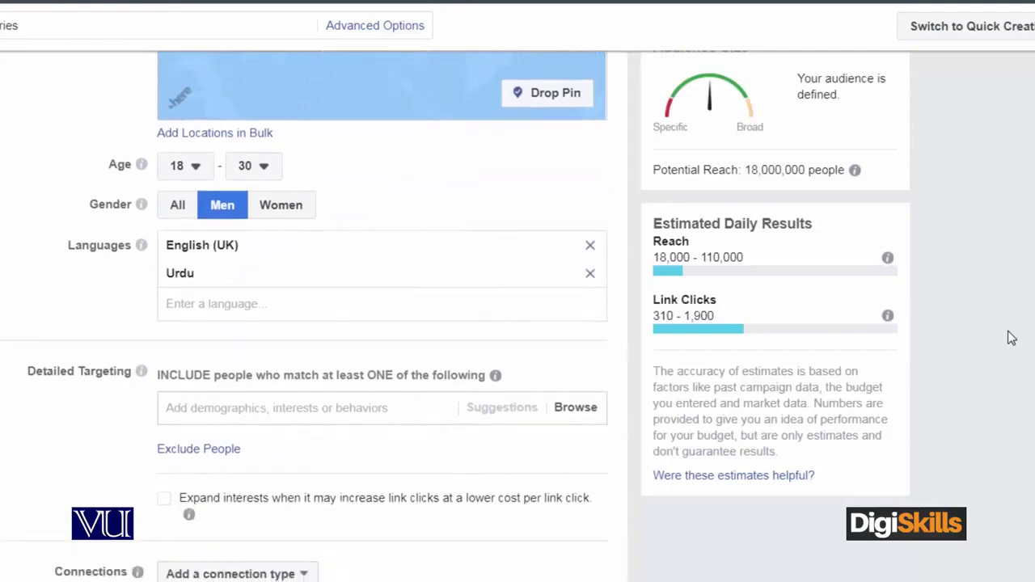
scroll(1009, 337, down, 2)
scroll(1009, 337, up, 1)
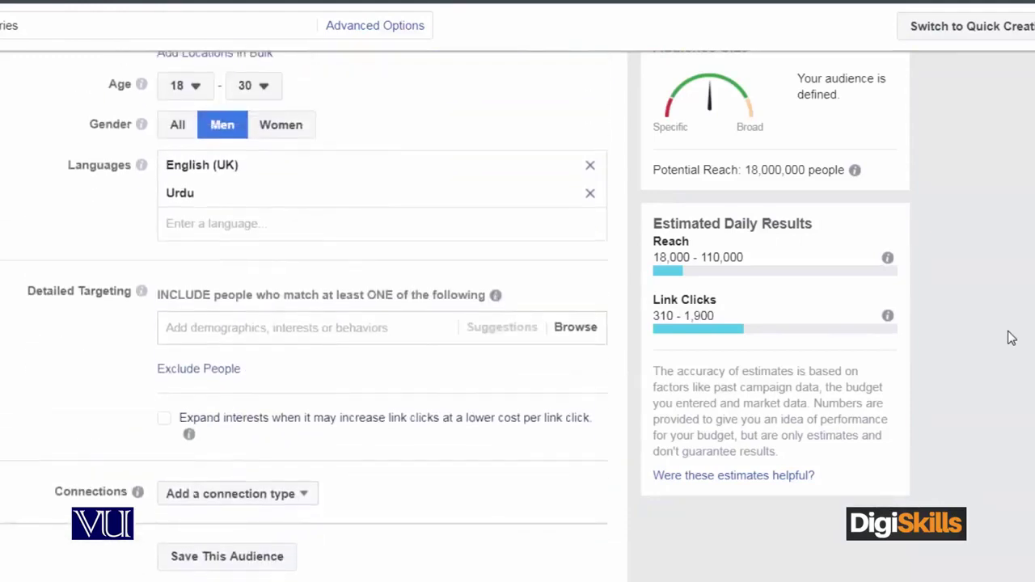
click(316, 328)
click(576, 328)
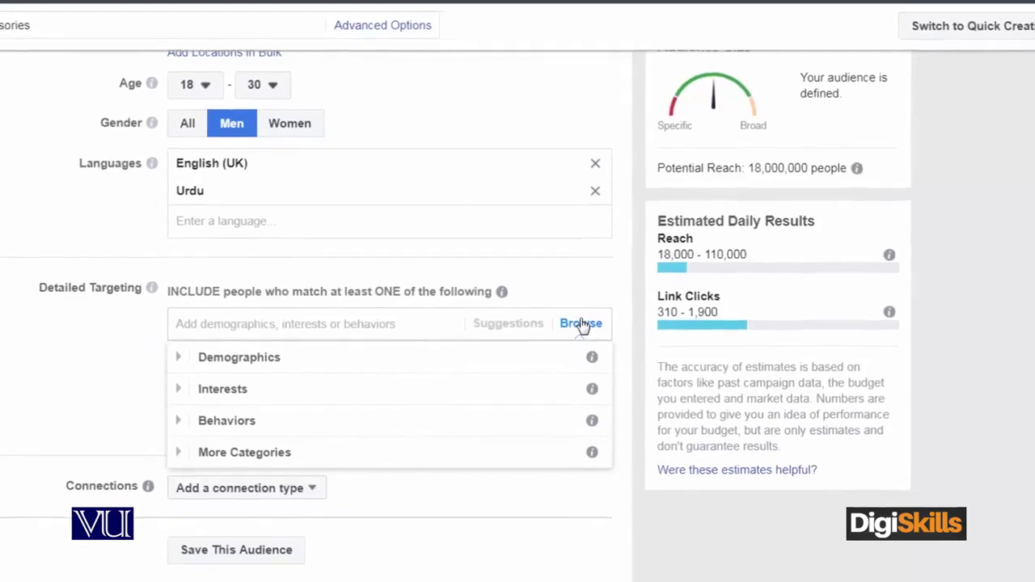
click(438, 361)
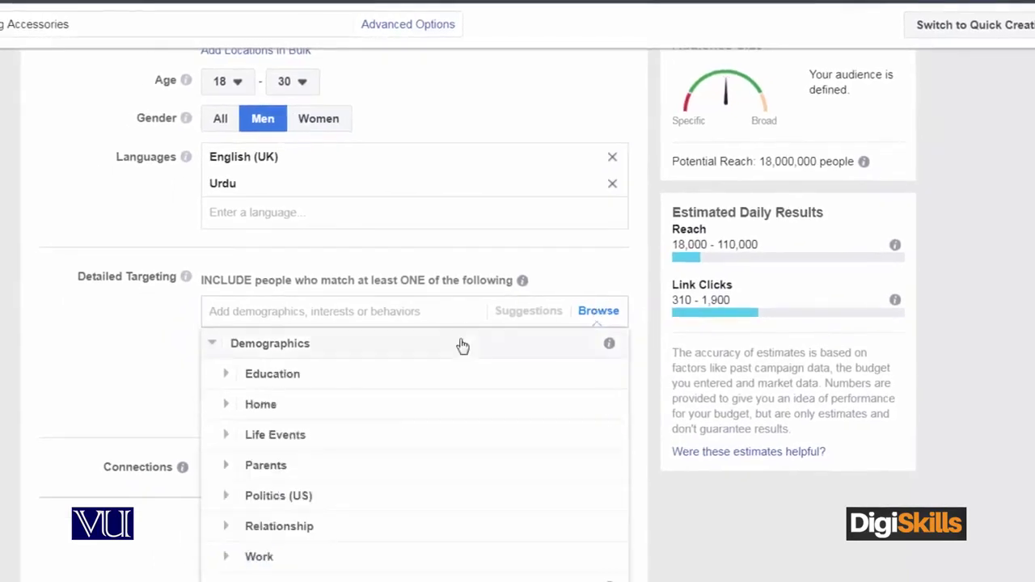
click(421, 375)
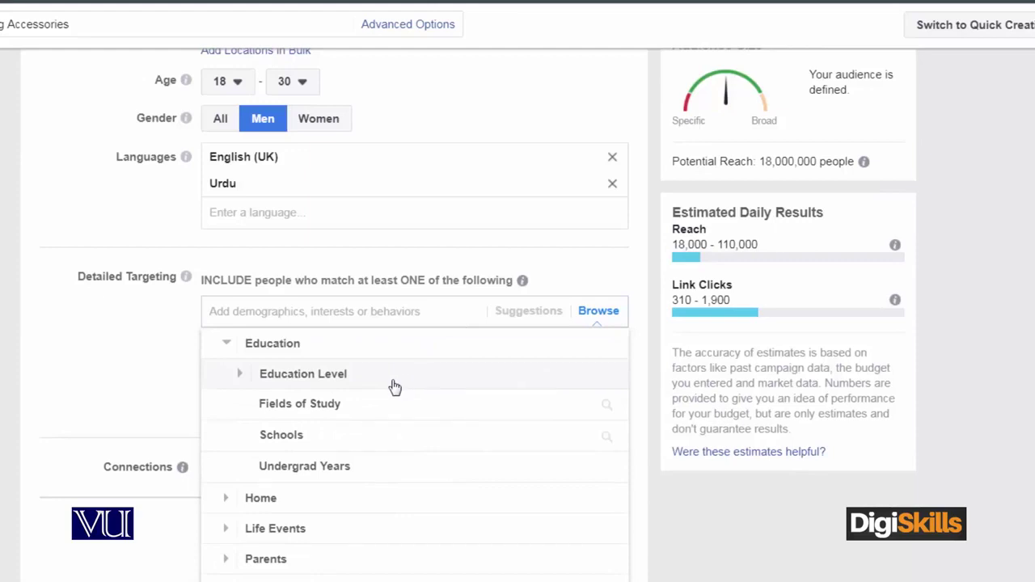
click(395, 385)
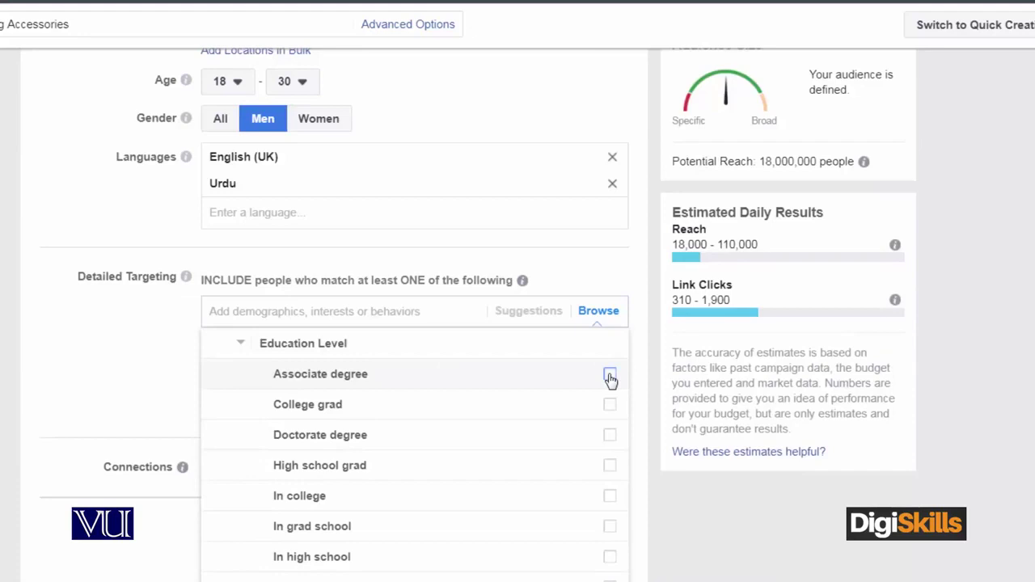
click(609, 377)
click(134, 364)
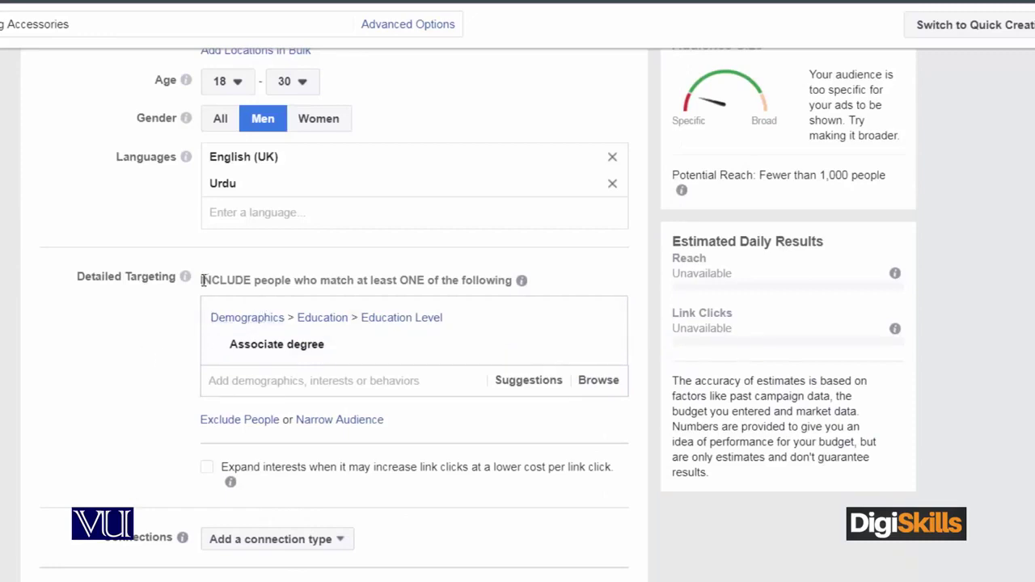
Remove the Associate degree criterion from the audience's detailed targeting.
drag(203, 280, 512, 283)
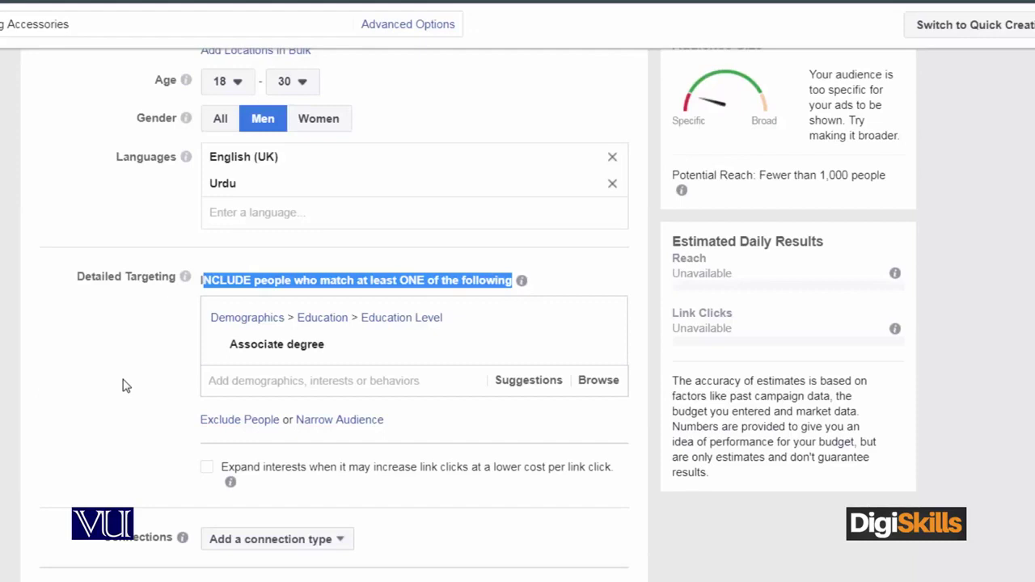
click(607, 348)
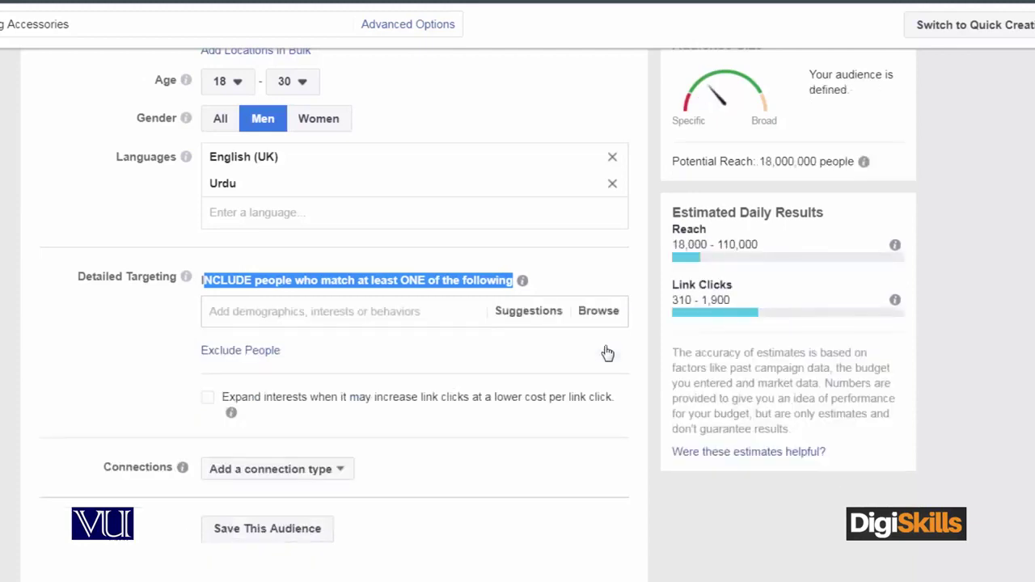
click(161, 335)
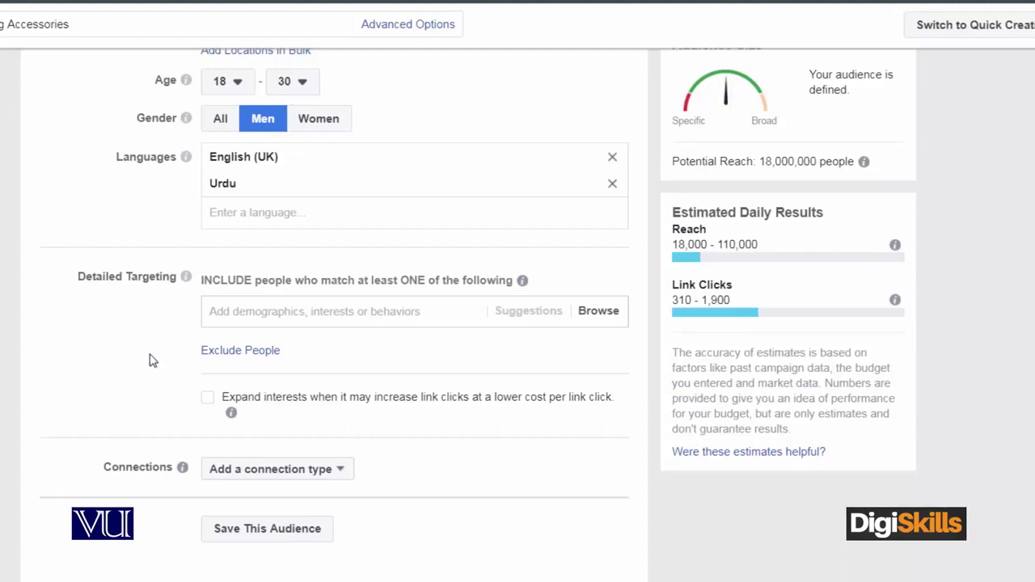
Save the defined audience under its prefilled name, without adding a connection type.
scroll(153, 361, down, 2)
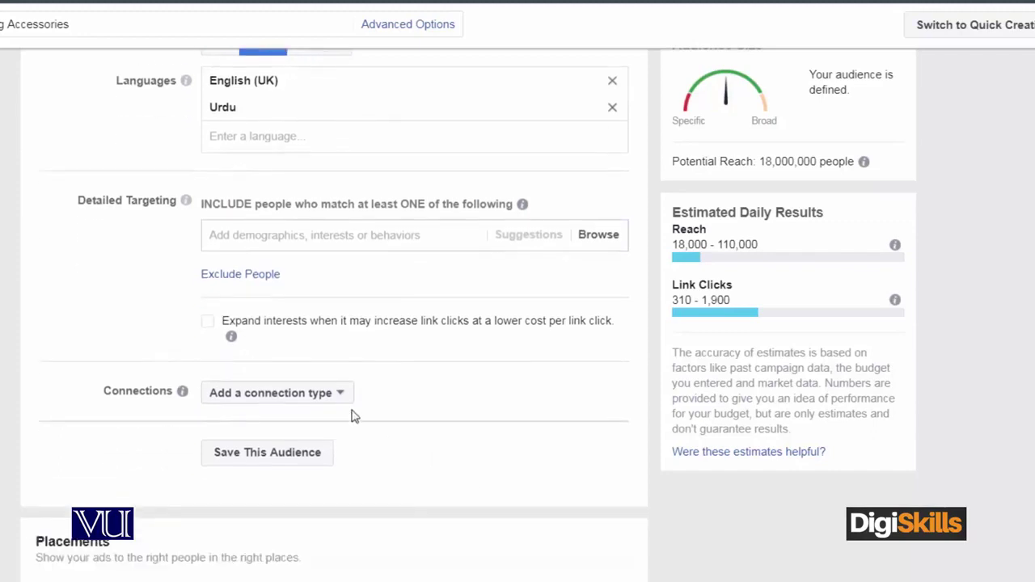
click(337, 394)
click(338, 394)
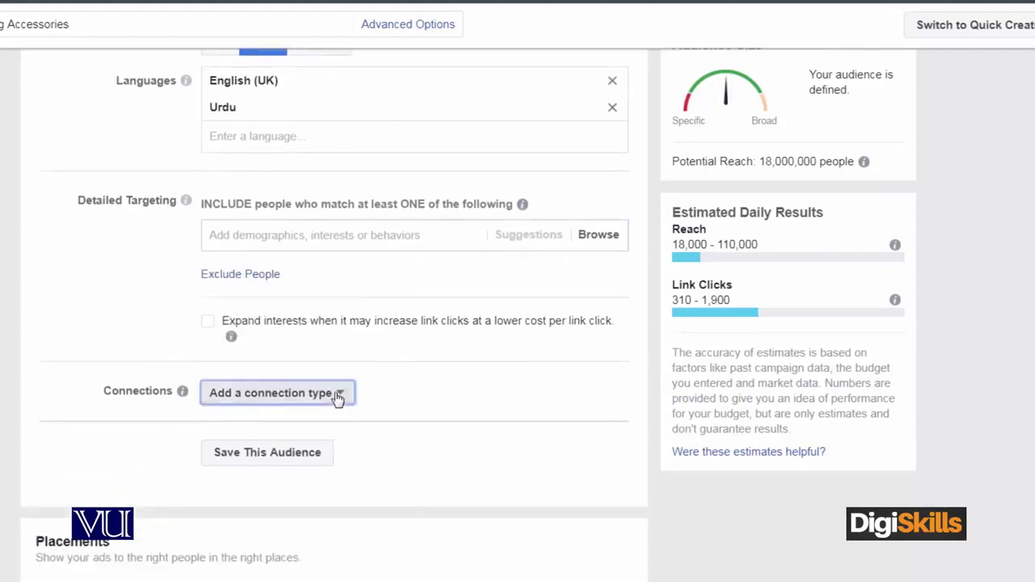
click(283, 454)
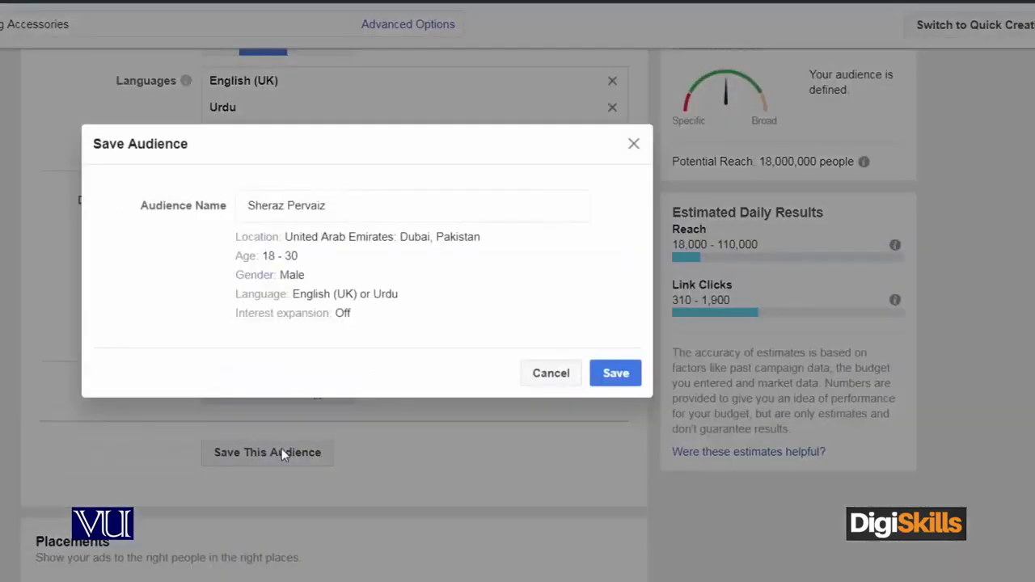
click(621, 378)
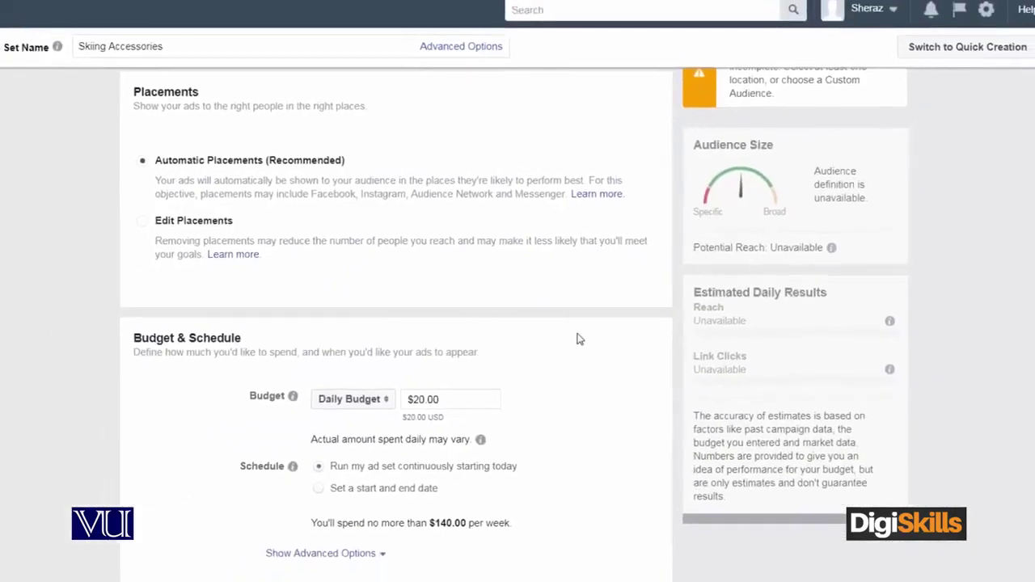
scroll(611, 308, up, 3)
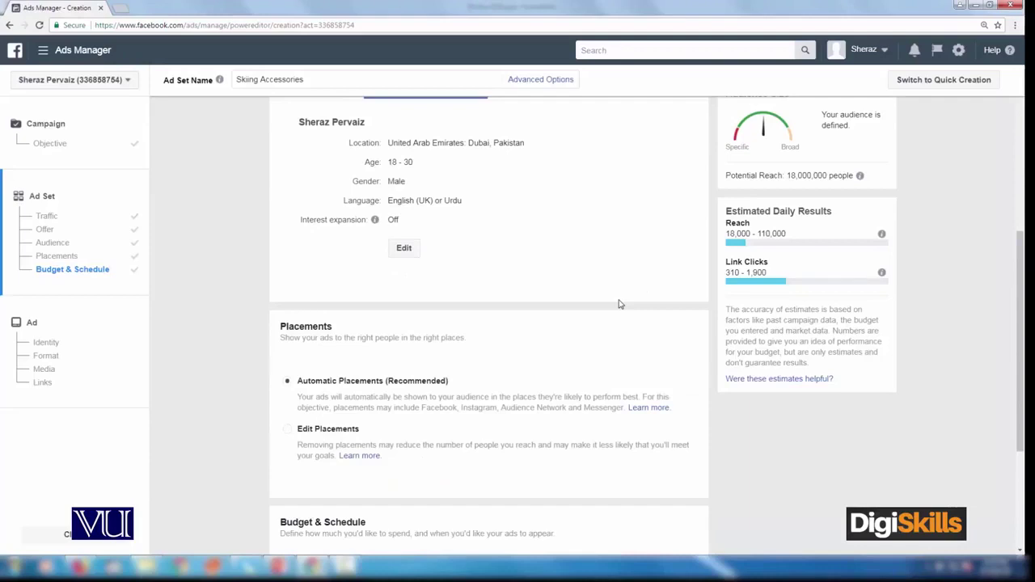